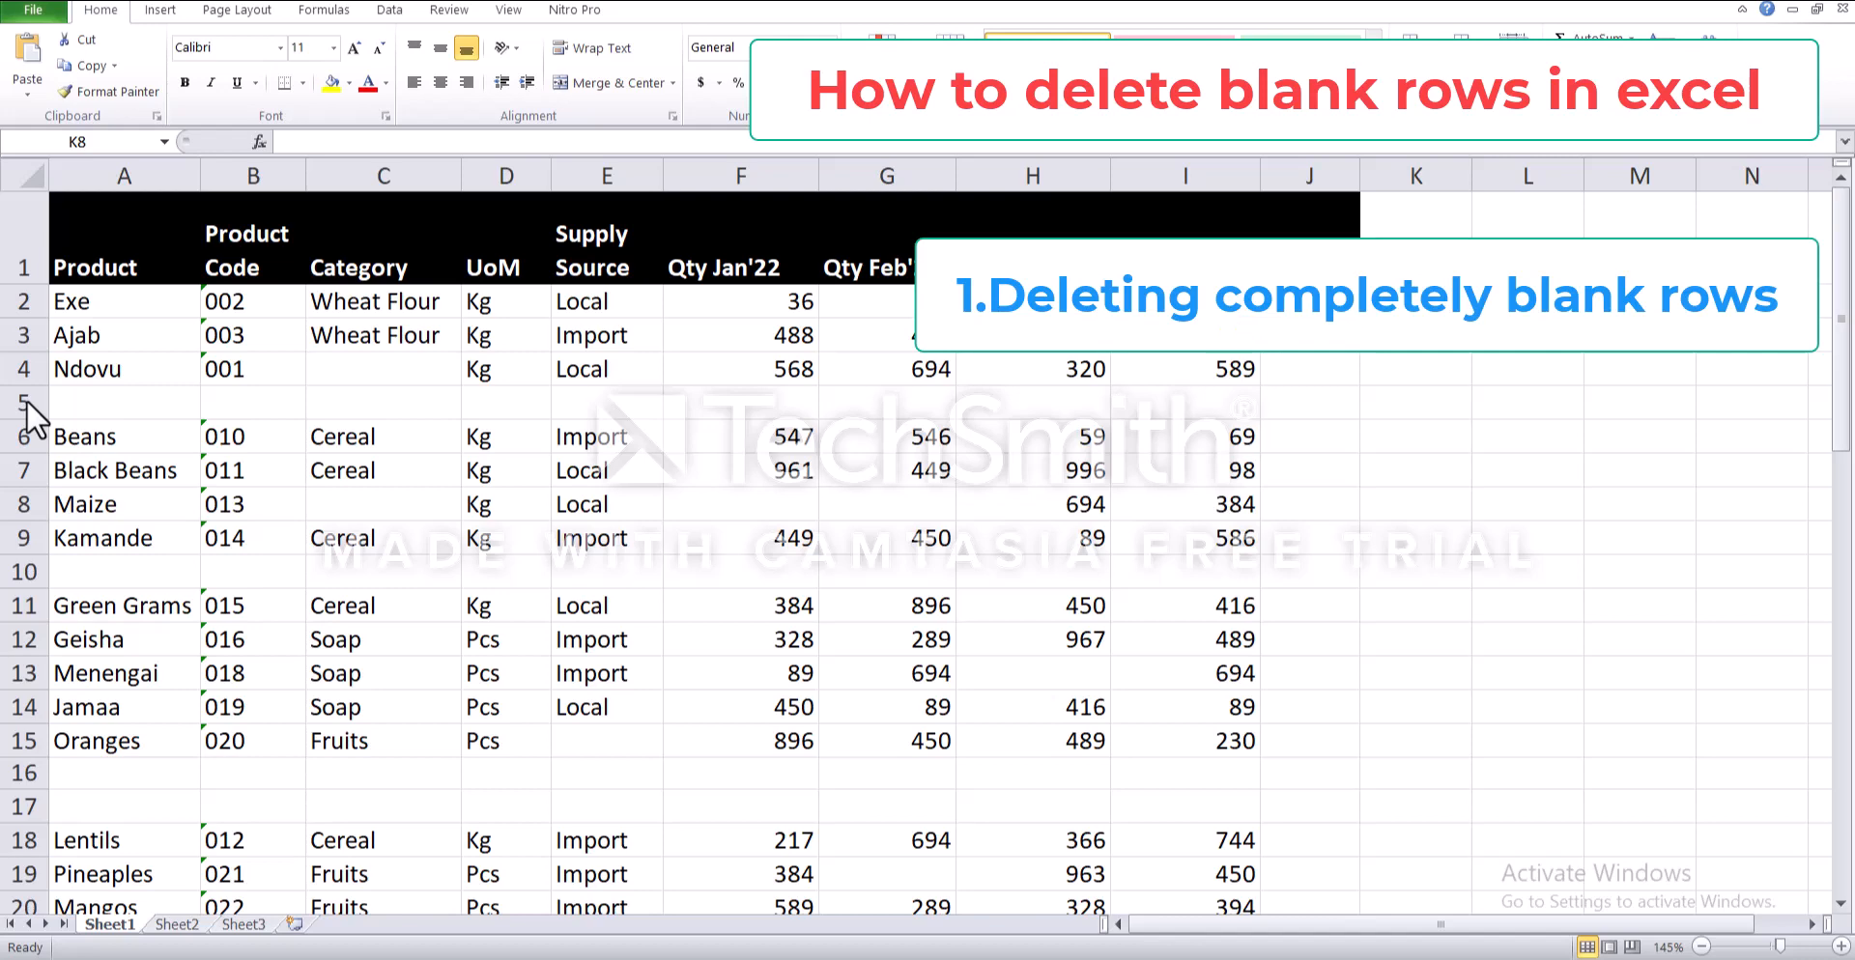
- Examine the completely blank rows 5 and 10 and the partially blank Maize row, including its empty cells
{"action": "left_click", "coordinate": [24, 402]}
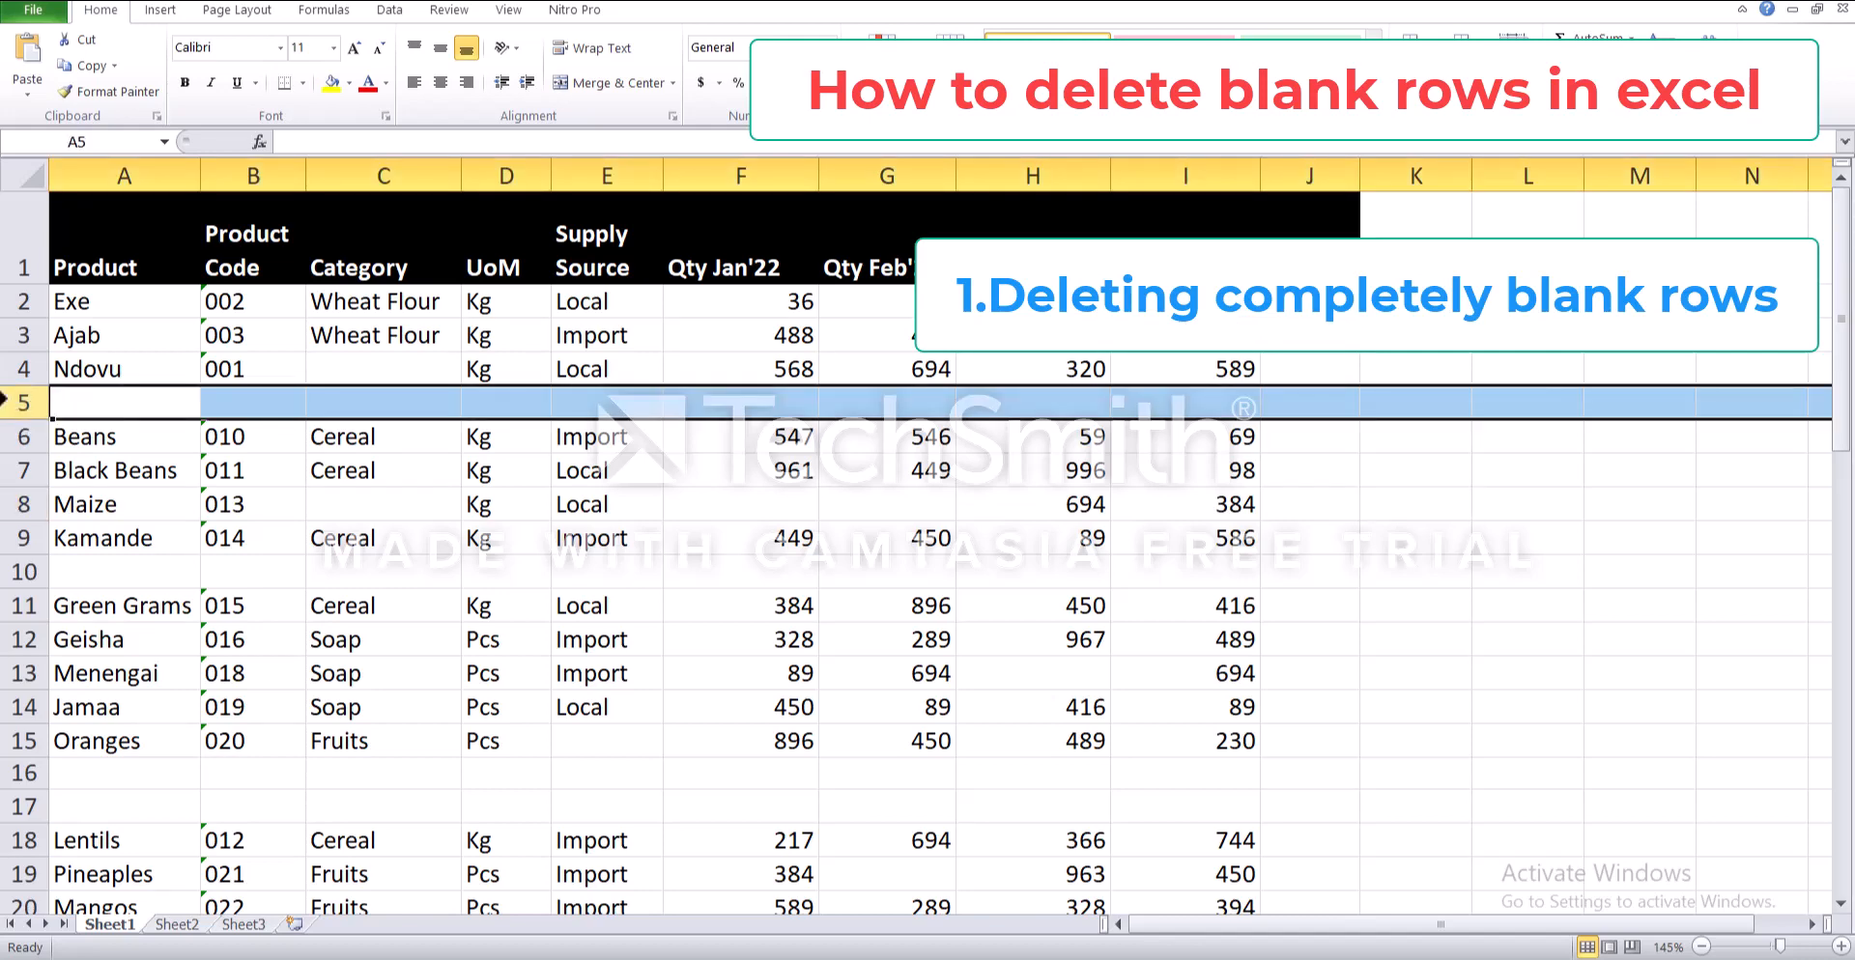
{"action": "left_click", "coordinate": [15, 570]}
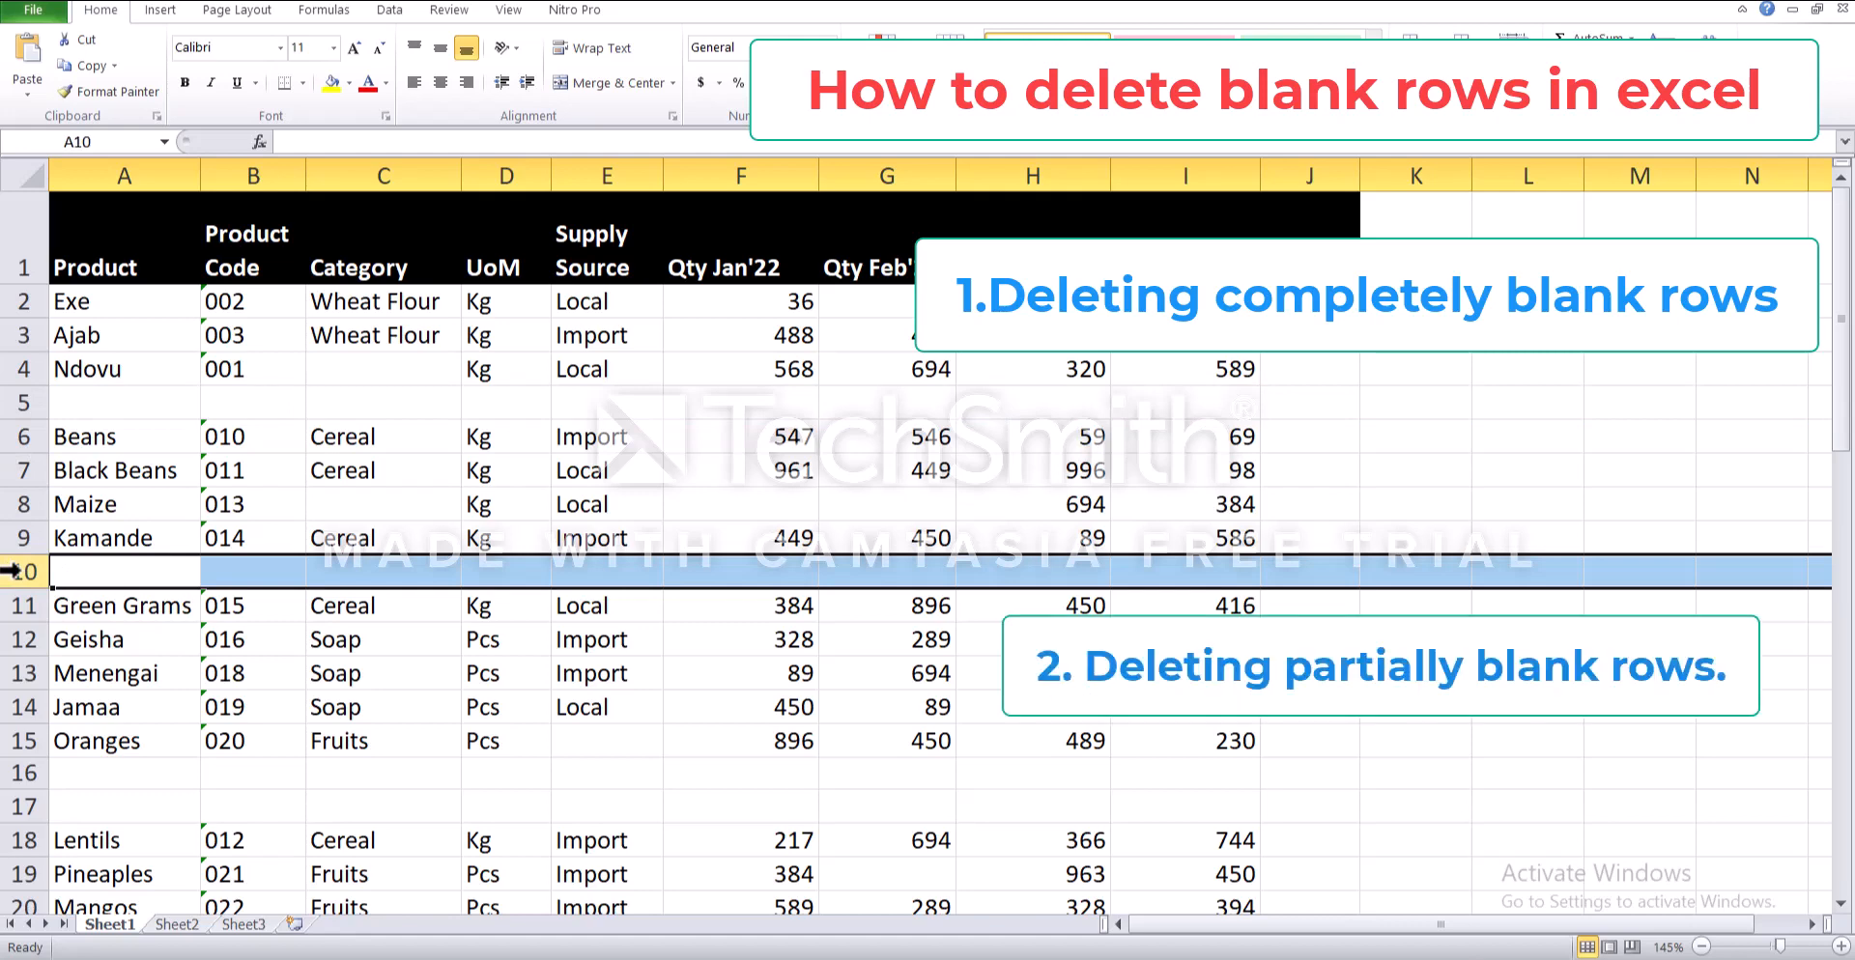
{"action": "left_click", "coordinate": [8, 505]}
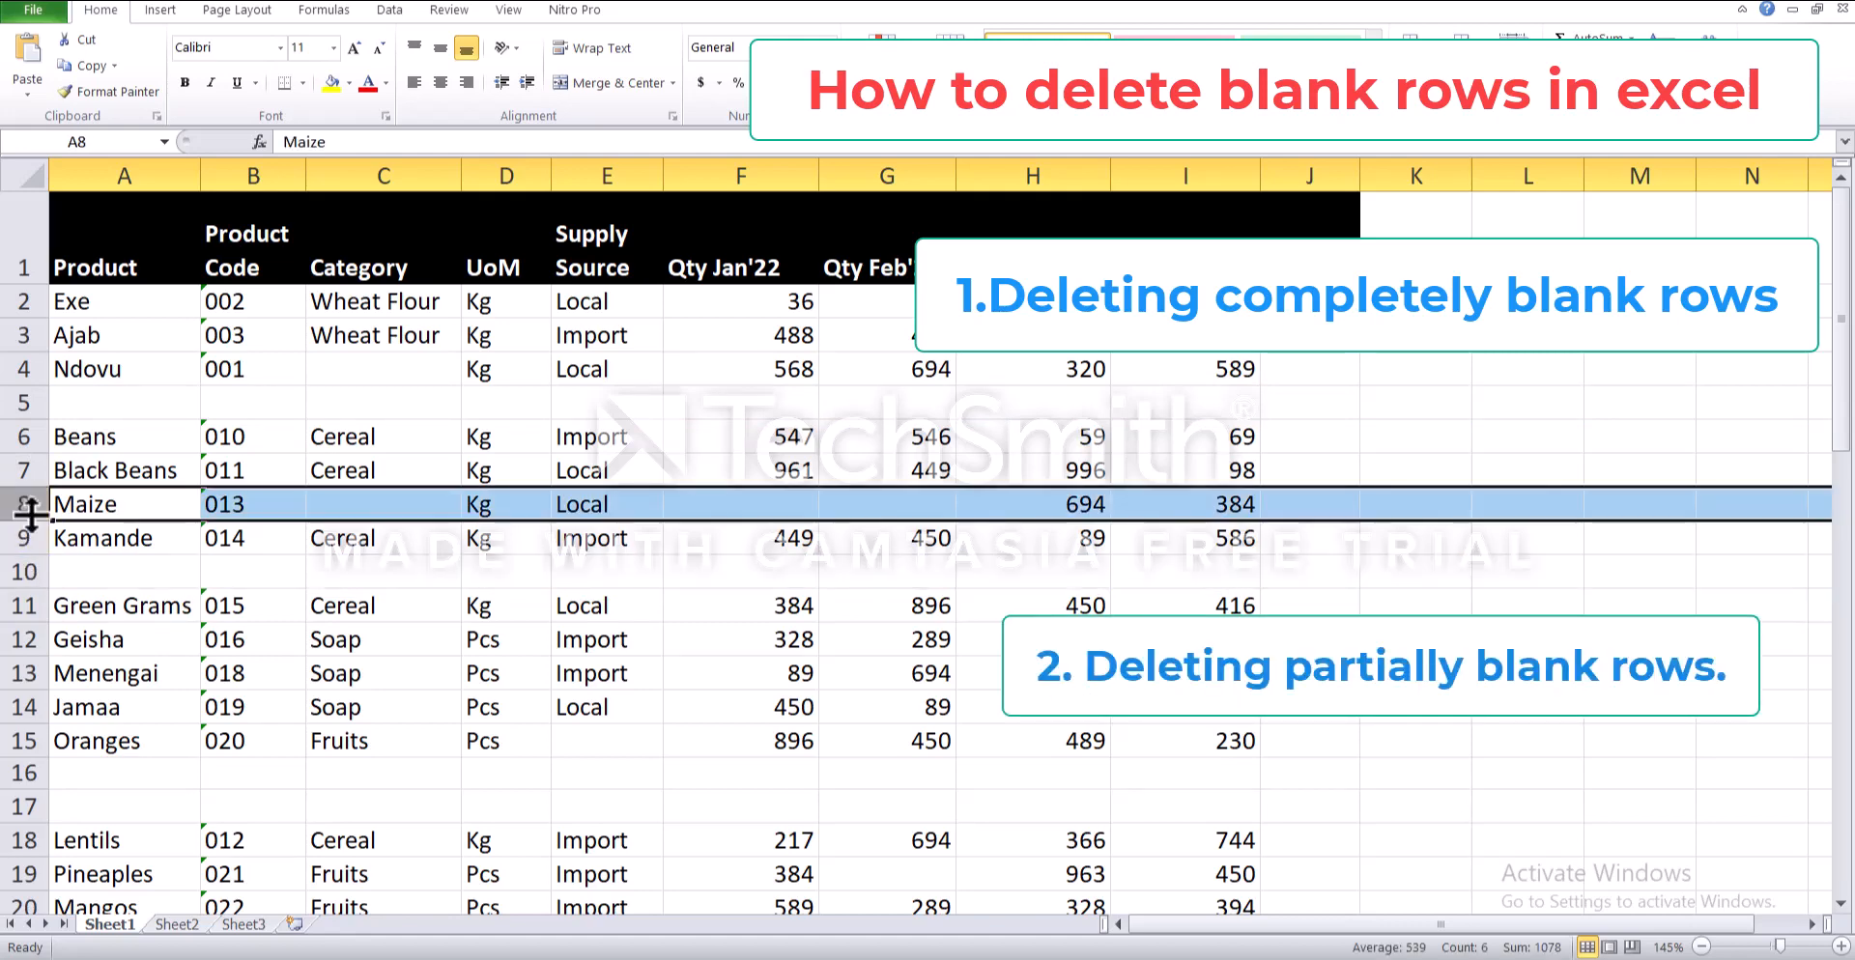
{"action": "left_click_drag", "start_coordinate": [66, 505], "coordinate": [241, 498]}
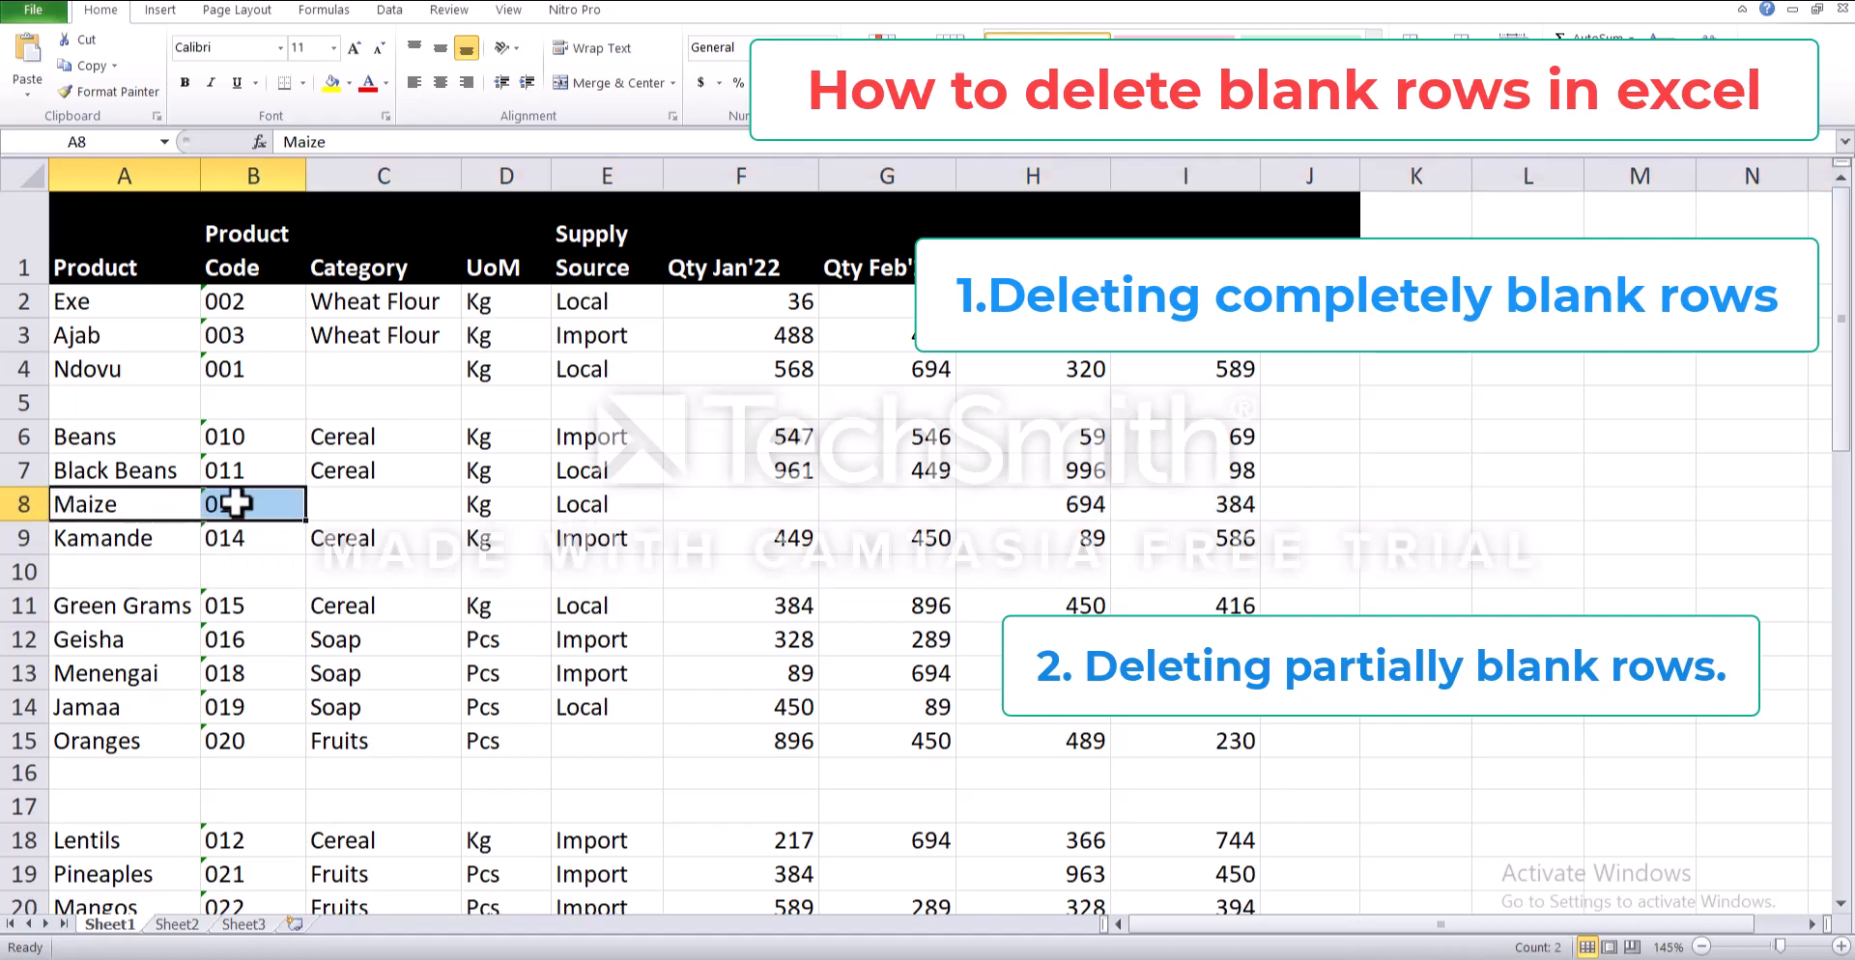
{"action": "left_click_drag", "start_coordinate": [501, 502], "coordinate": [561, 502]}
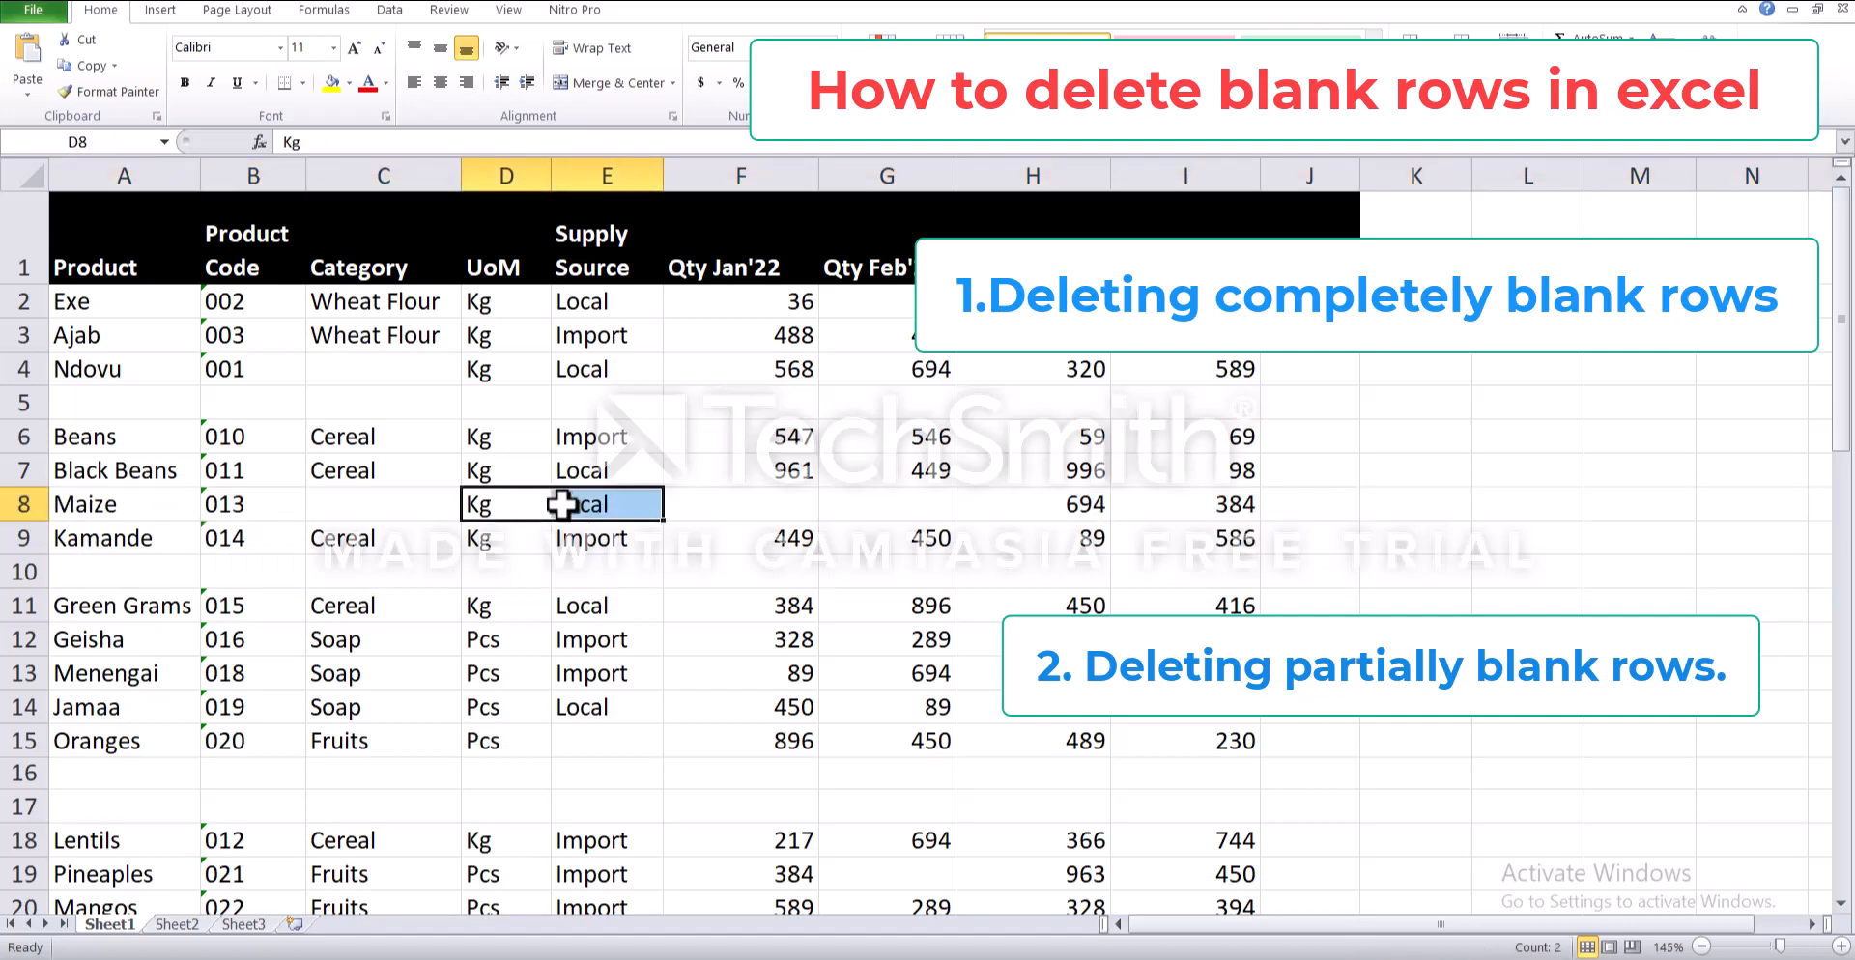
{"action": "left_click", "coordinate": [367, 503]}
{"action": "left_click_drag", "start_coordinate": [758, 505], "coordinate": [922, 510]}
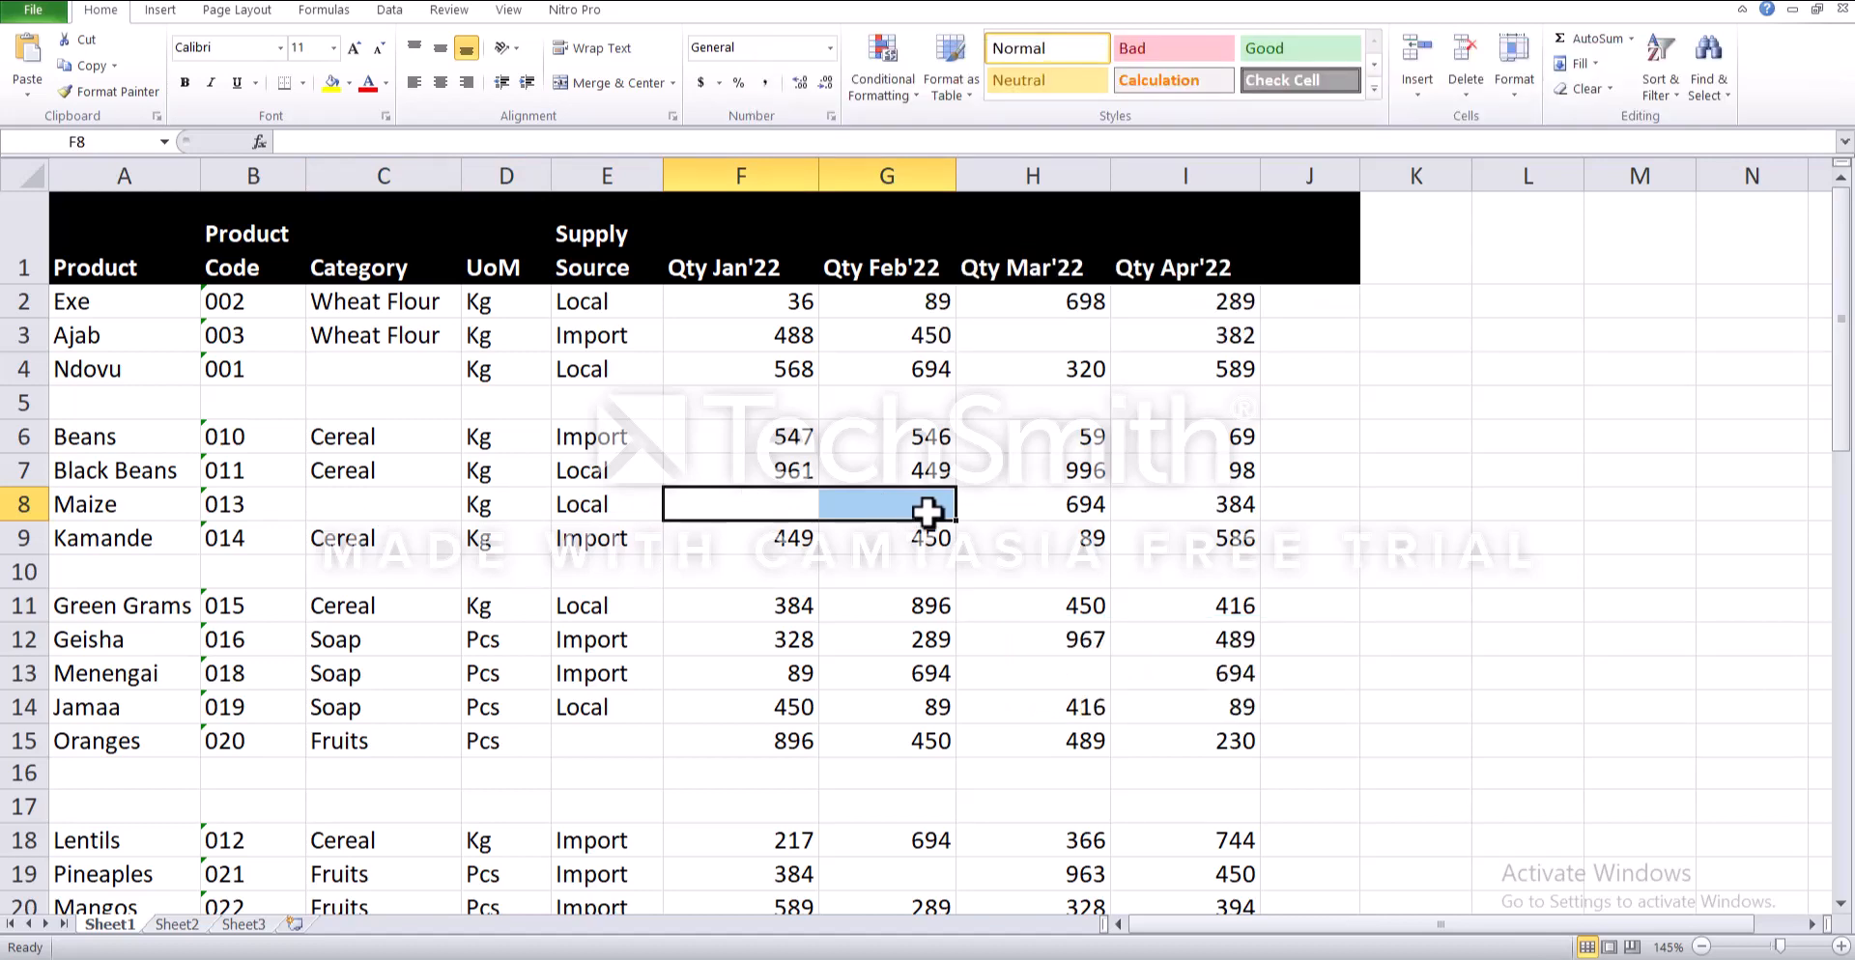
- Enter the header "Blanks" in J1 and the formula =COUNTA(A2:I2) in J2
{"action": "left_click", "coordinate": [1296, 271]}
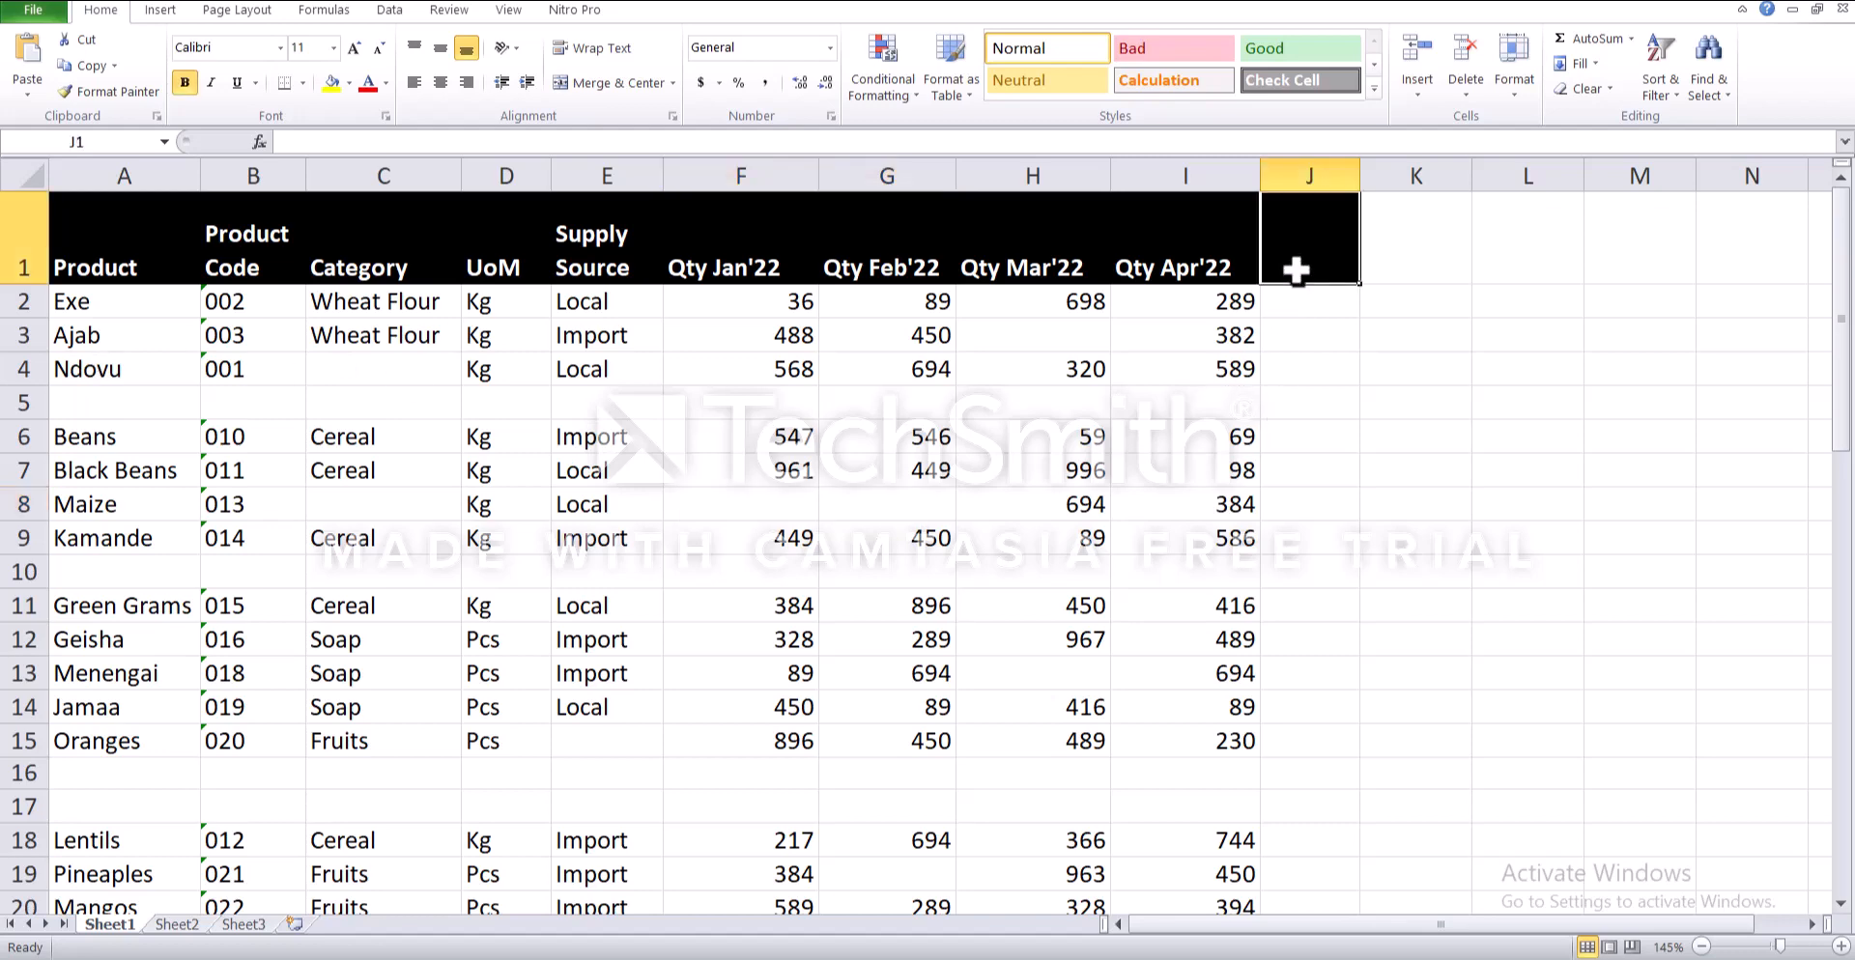
{"action": "type", "text": "Blanks"}
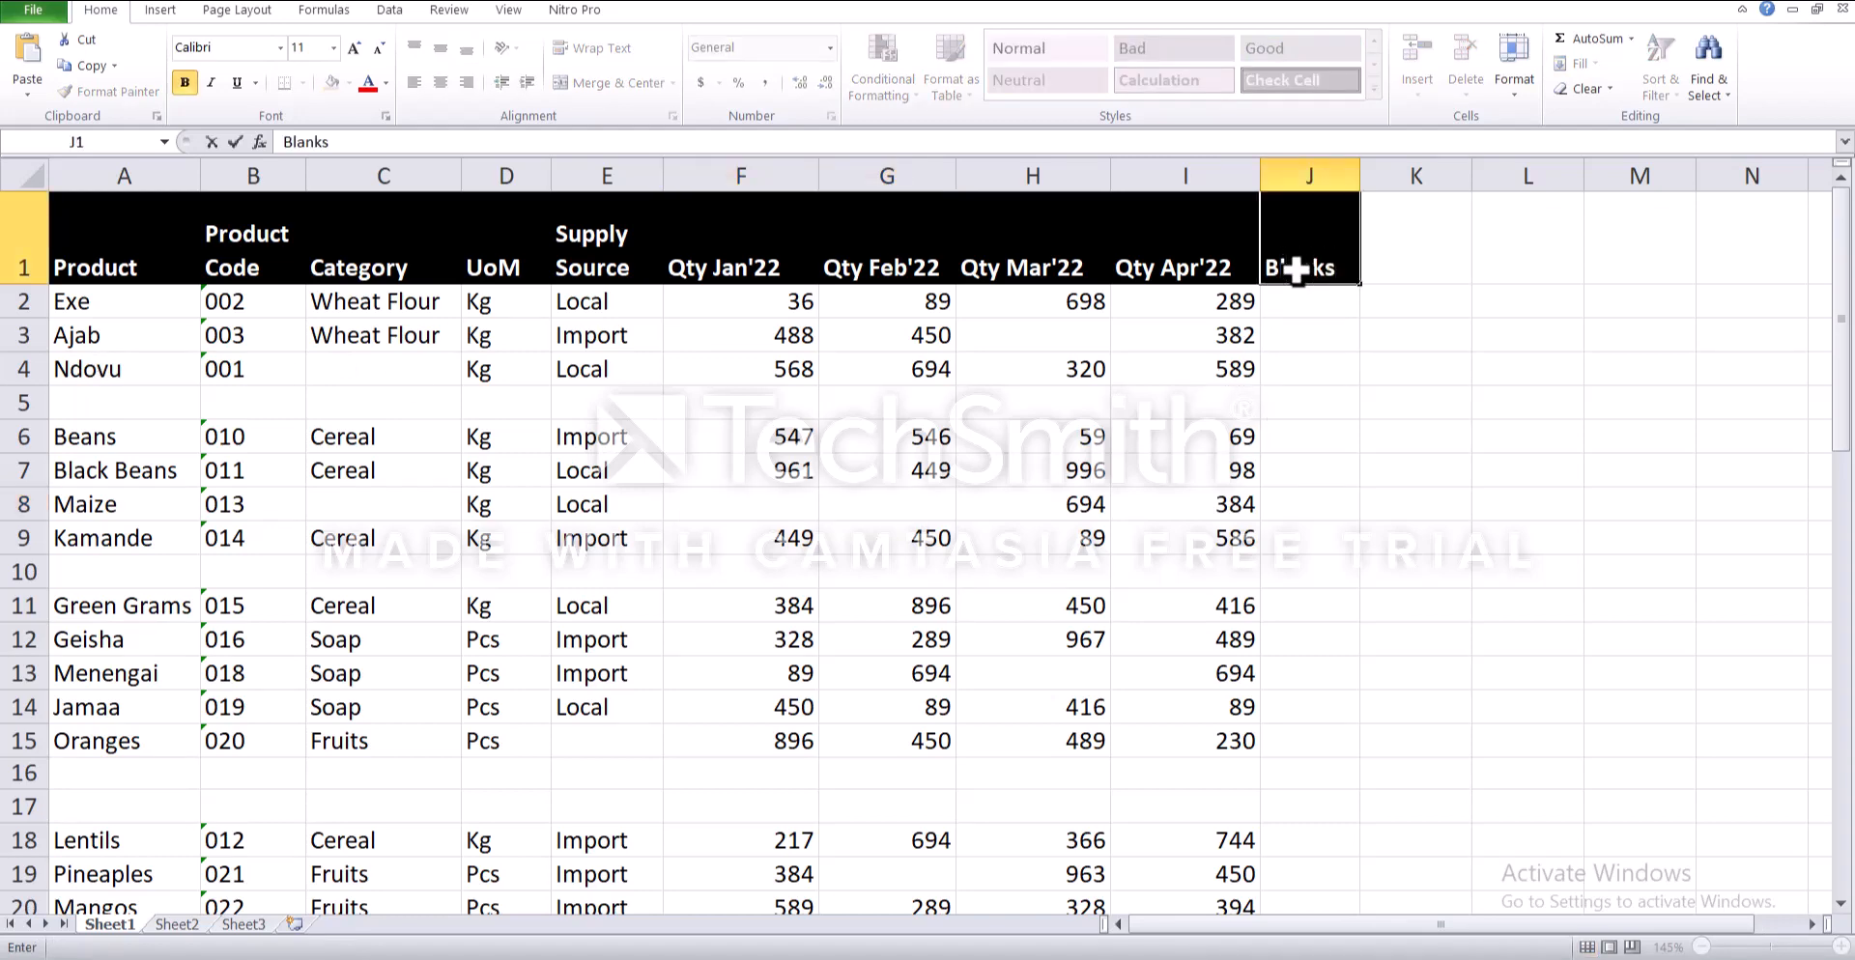
{"action": "left_click", "coordinate": [1310, 304]}
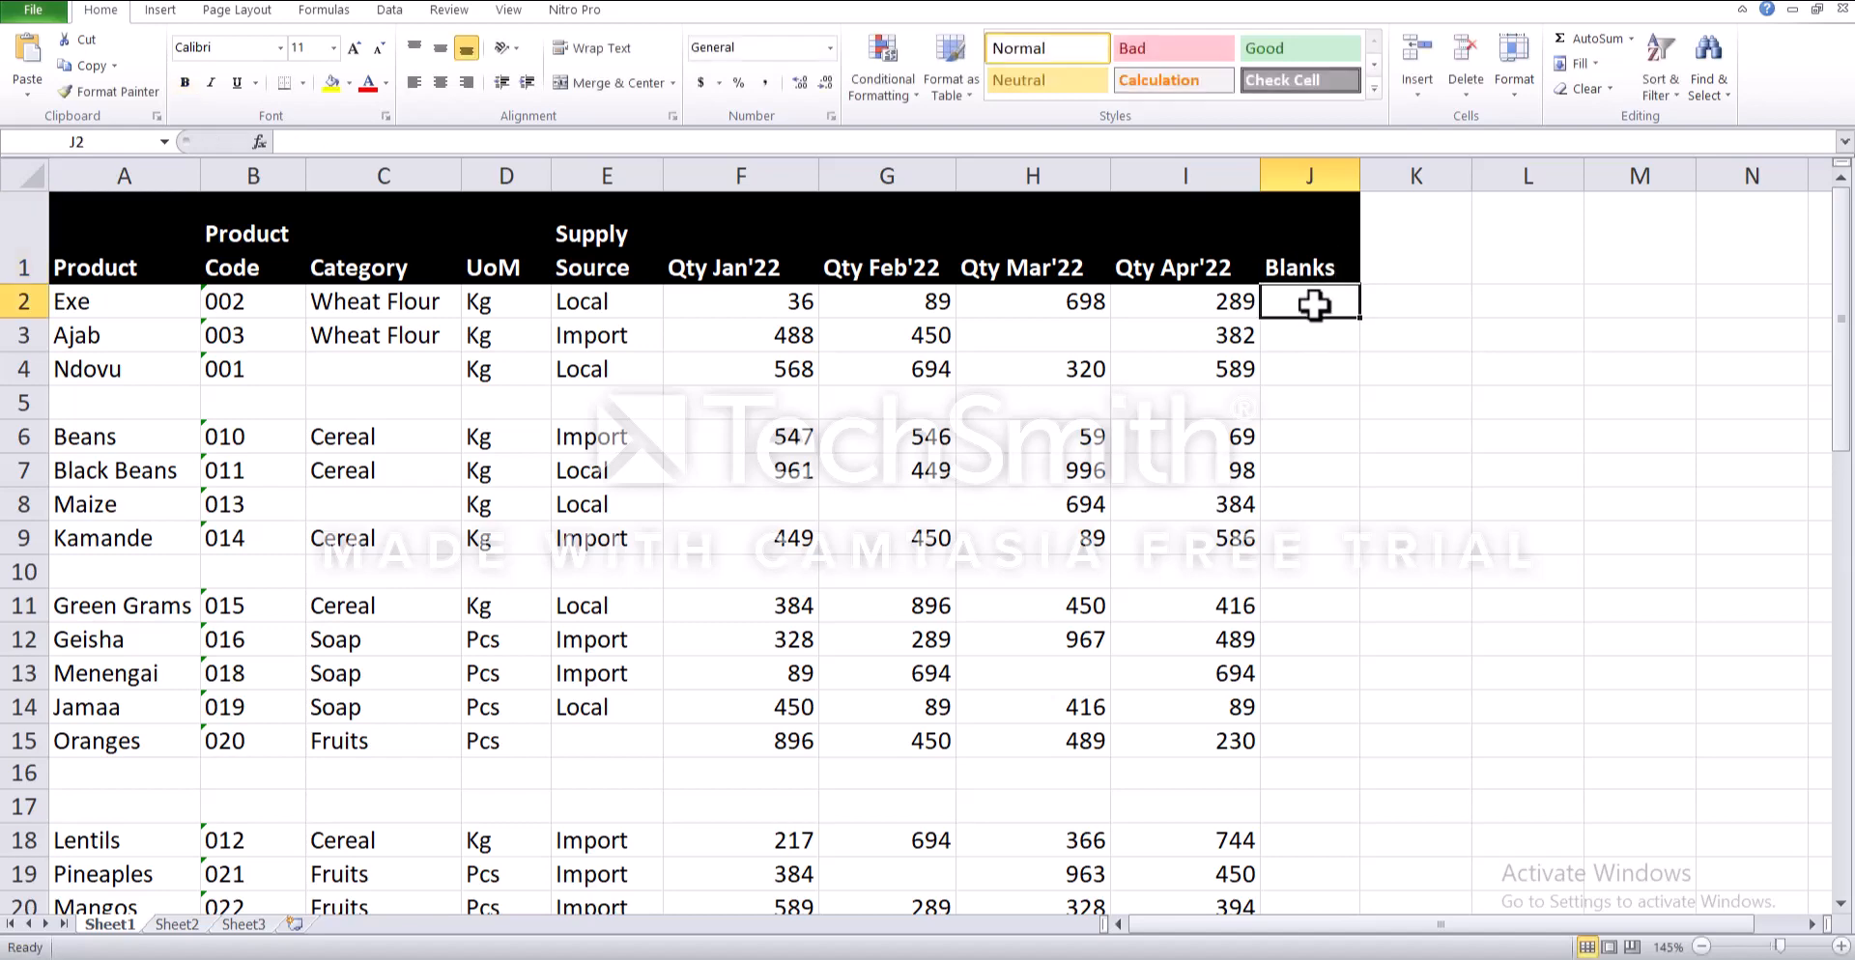
{"action": "type", "text": "=COUNTA"}
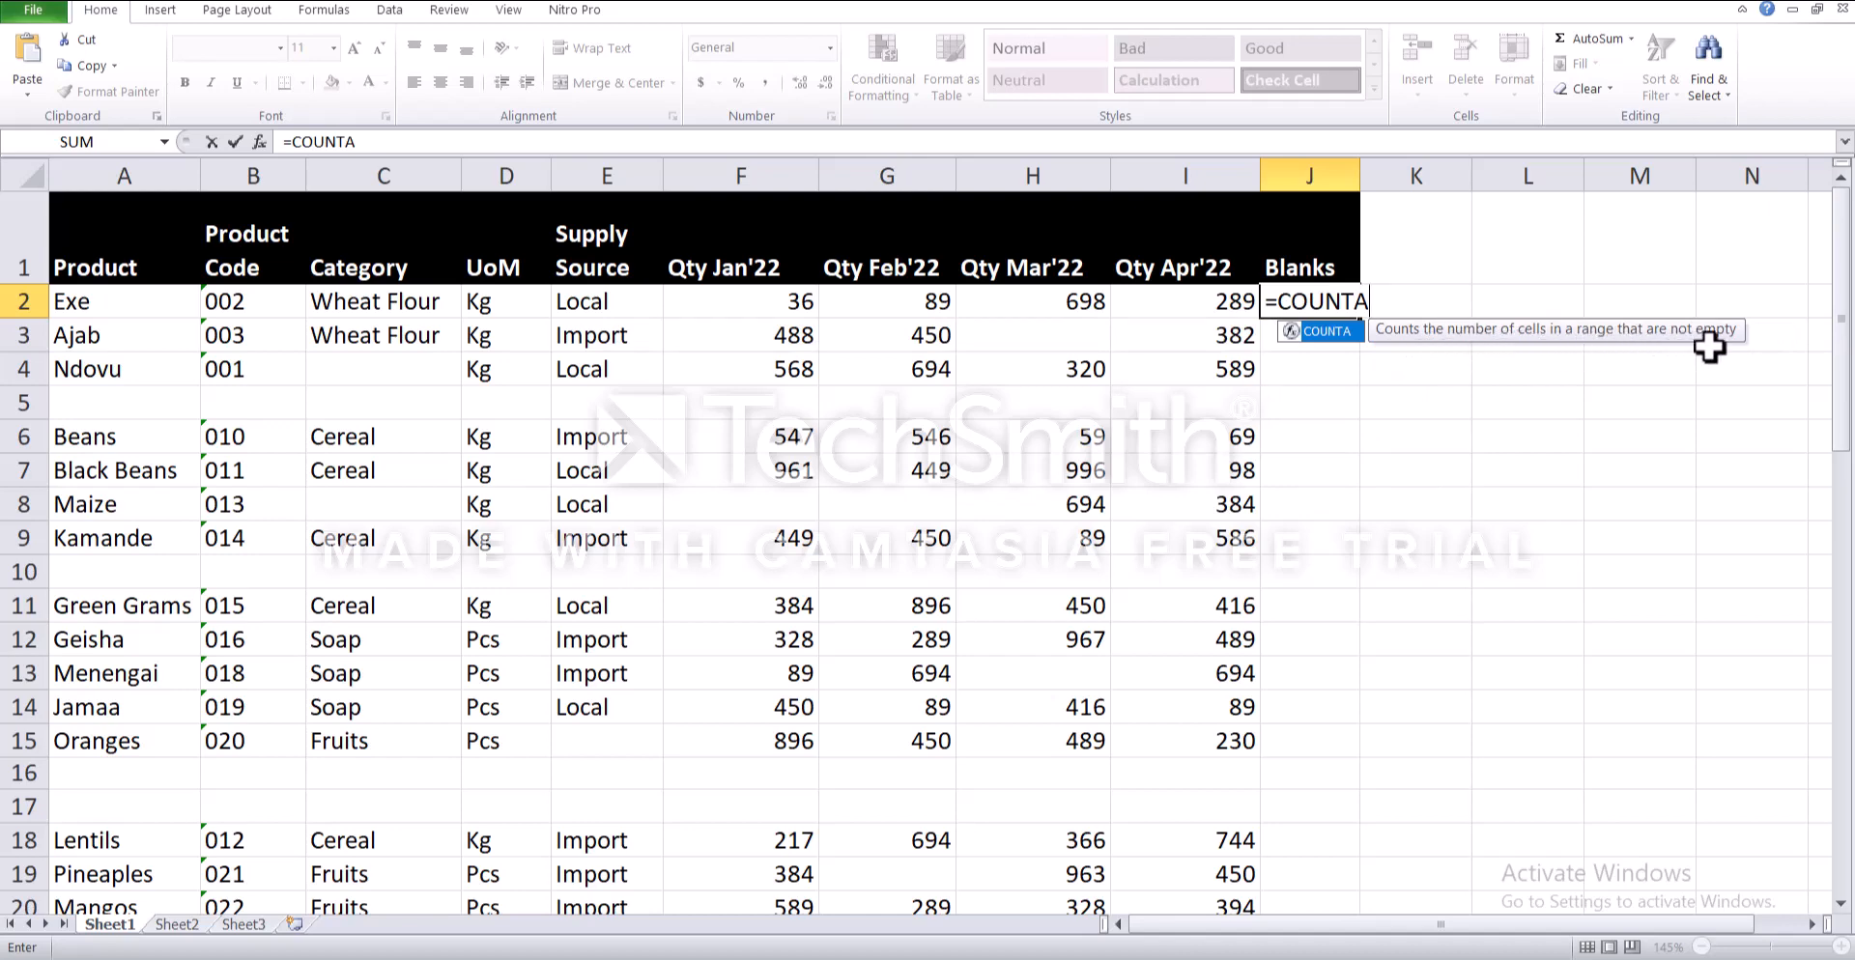
{"action": "type", "text": "("}
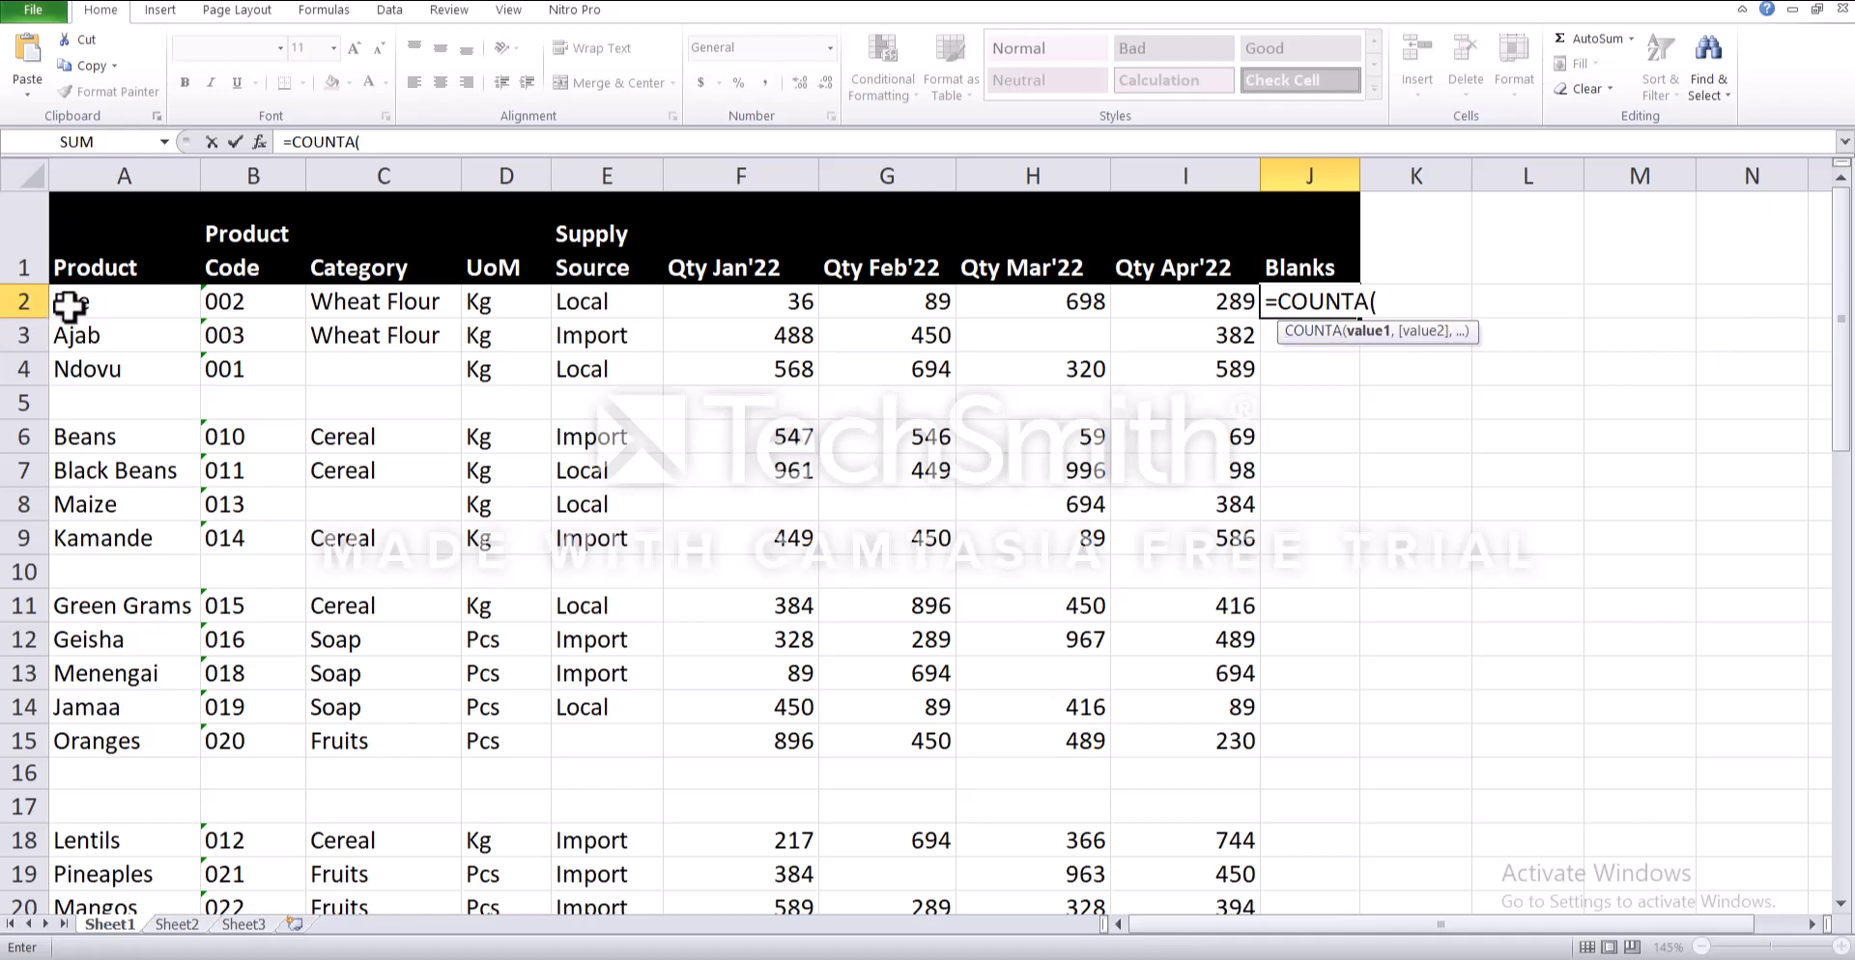
{"action": "left_click_drag", "start_coordinate": [70, 306], "coordinate": [1198, 301]}
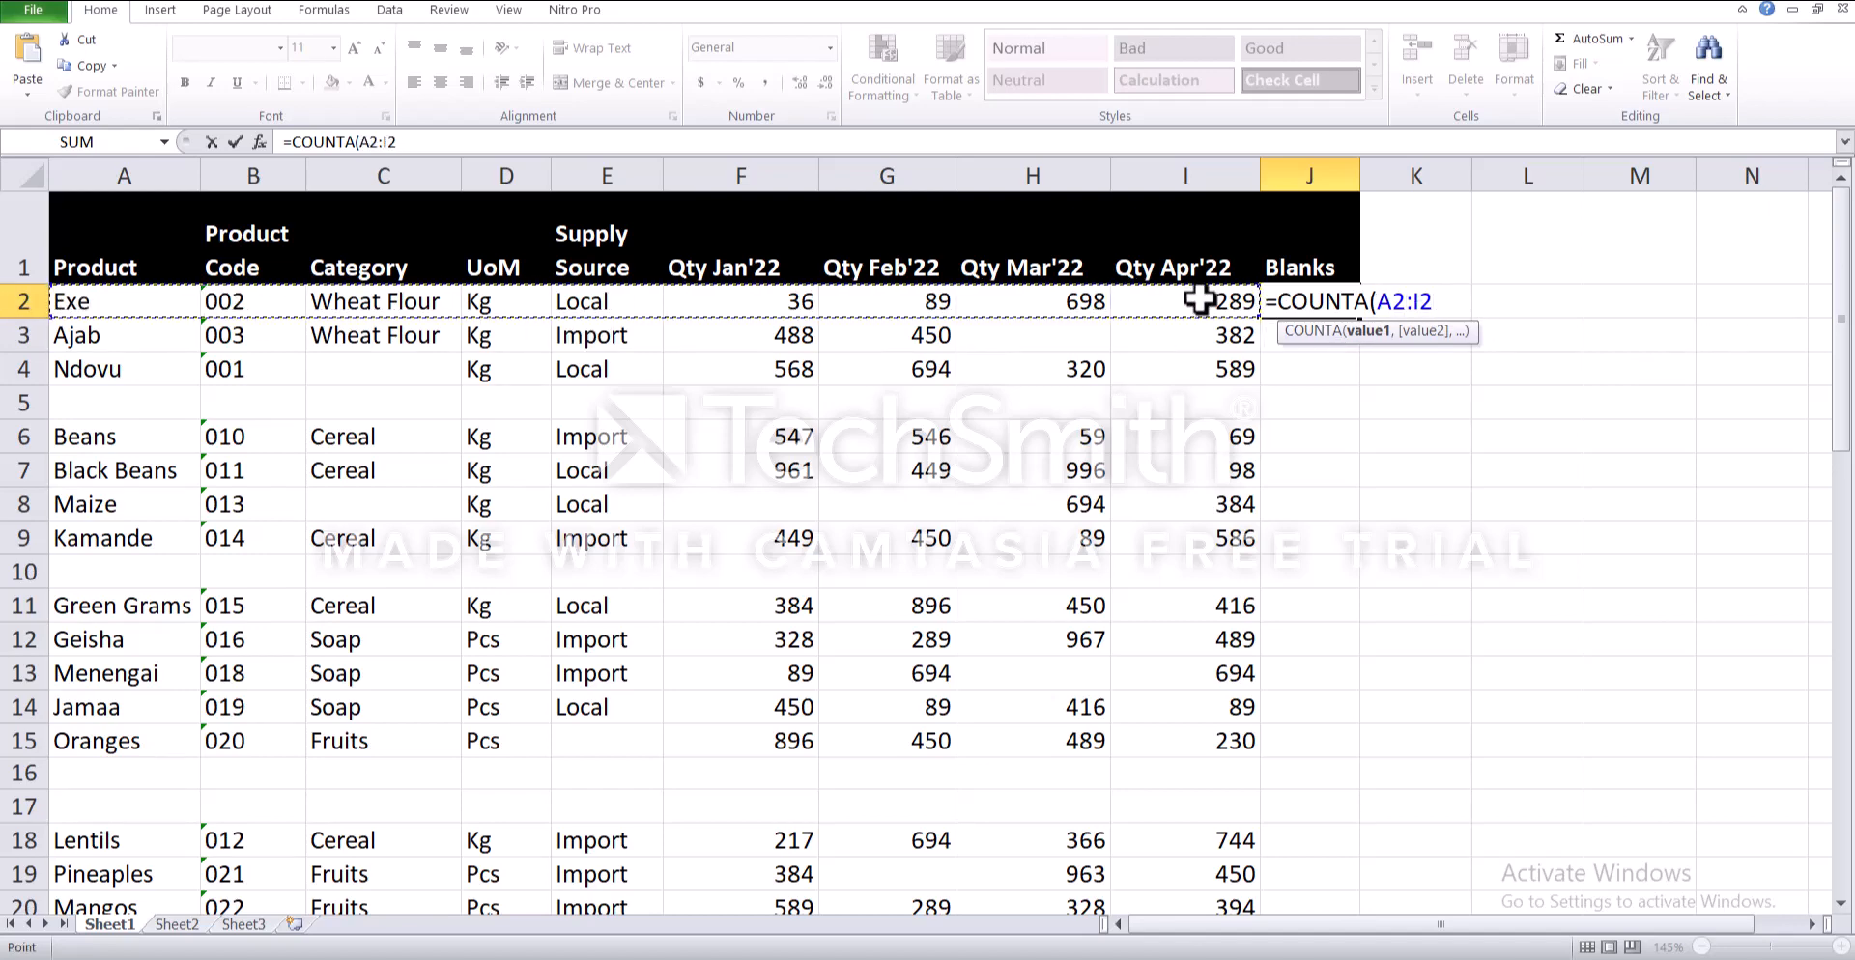
{"action": "key", "text": "Return"}
- Copy the COUNTA formula from J2 down the Blanks column through the last data row
{"action": "left_click", "coordinate": [1324, 301]}
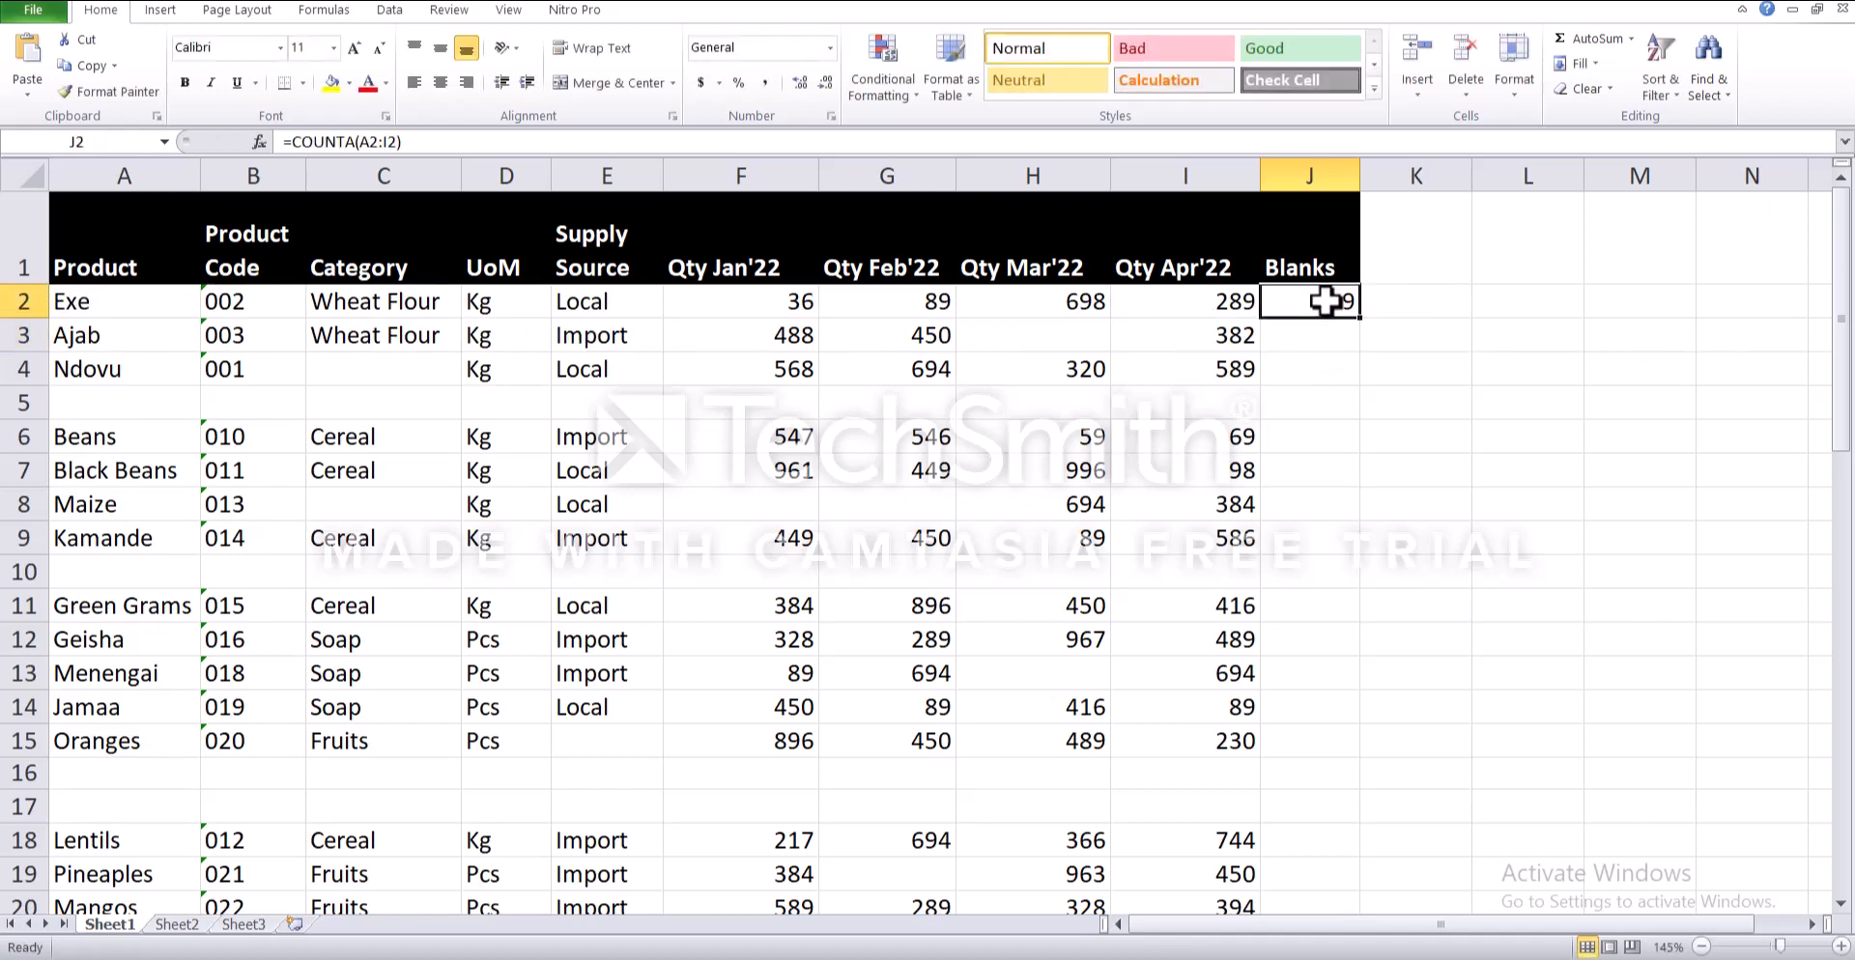
{"action": "left_click_drag", "start_coordinate": [1362, 319], "coordinate": [1352, 870]}
{"action": "scroll", "coordinate": [1341, 828], "scroll_direction": "up", "scroll_amount": 12}
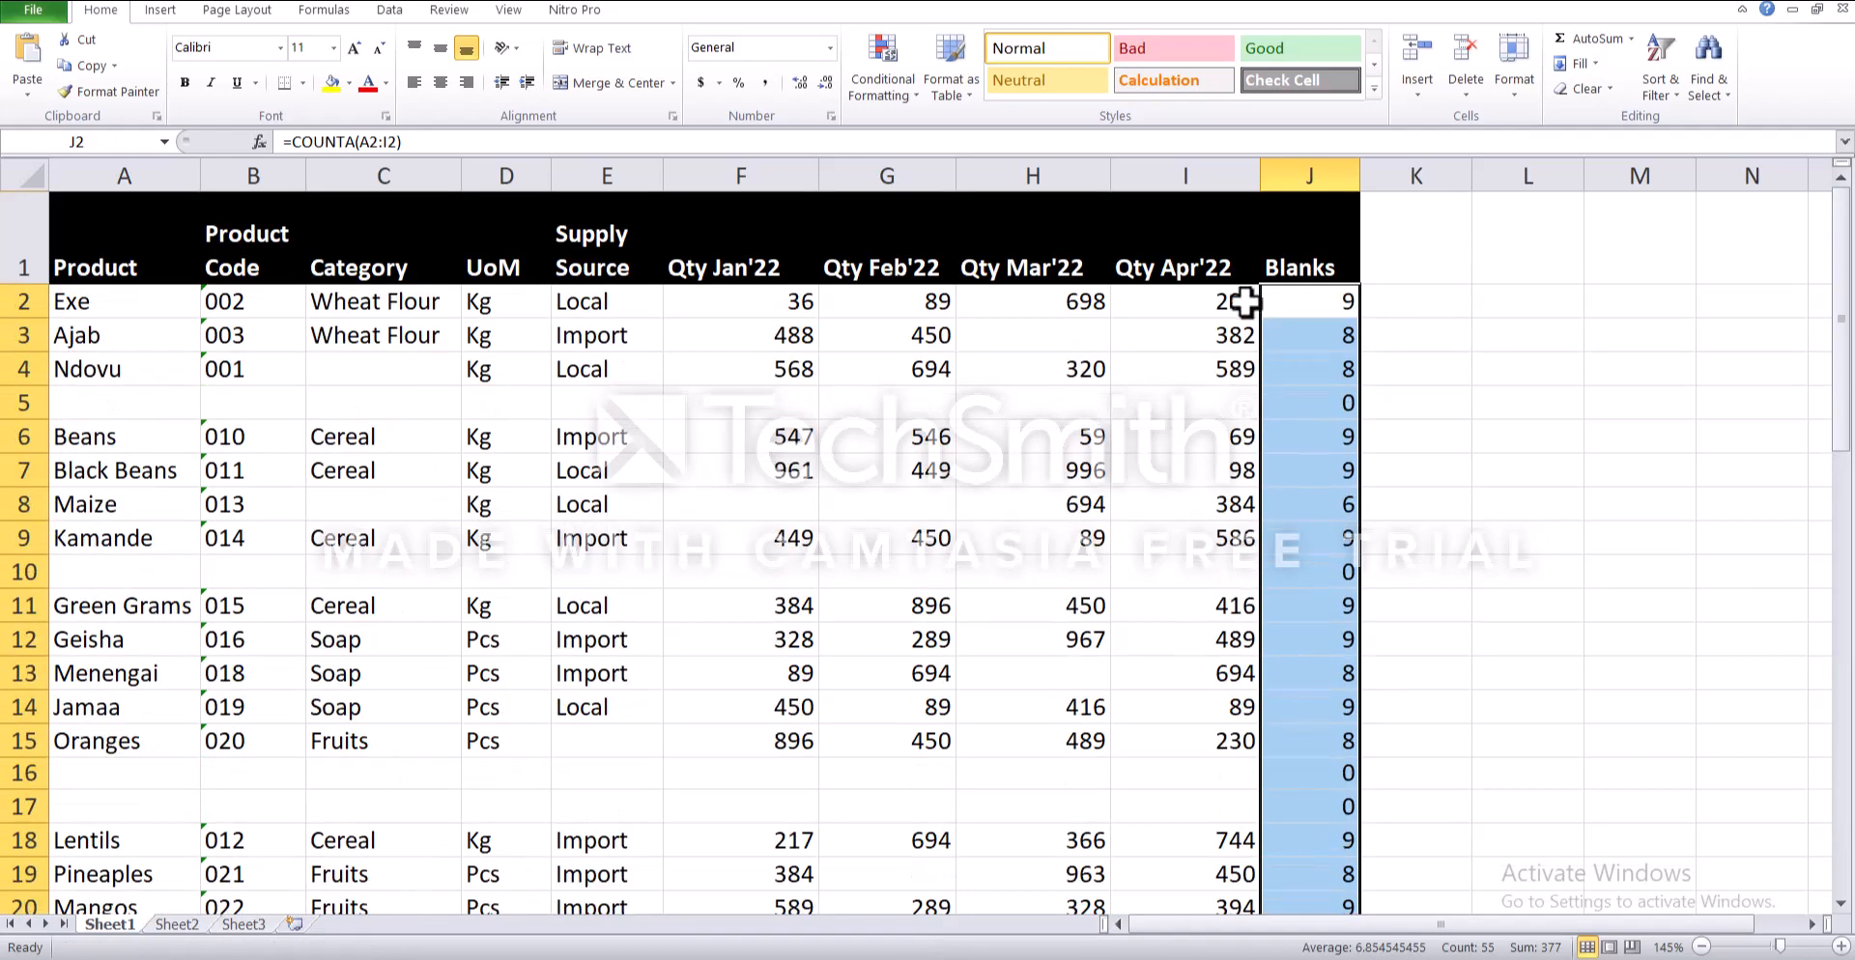
- Compare the counts in the Blanks column with the full, partially blank and completely blank rows
{"action": "left_click", "coordinate": [1312, 301]}
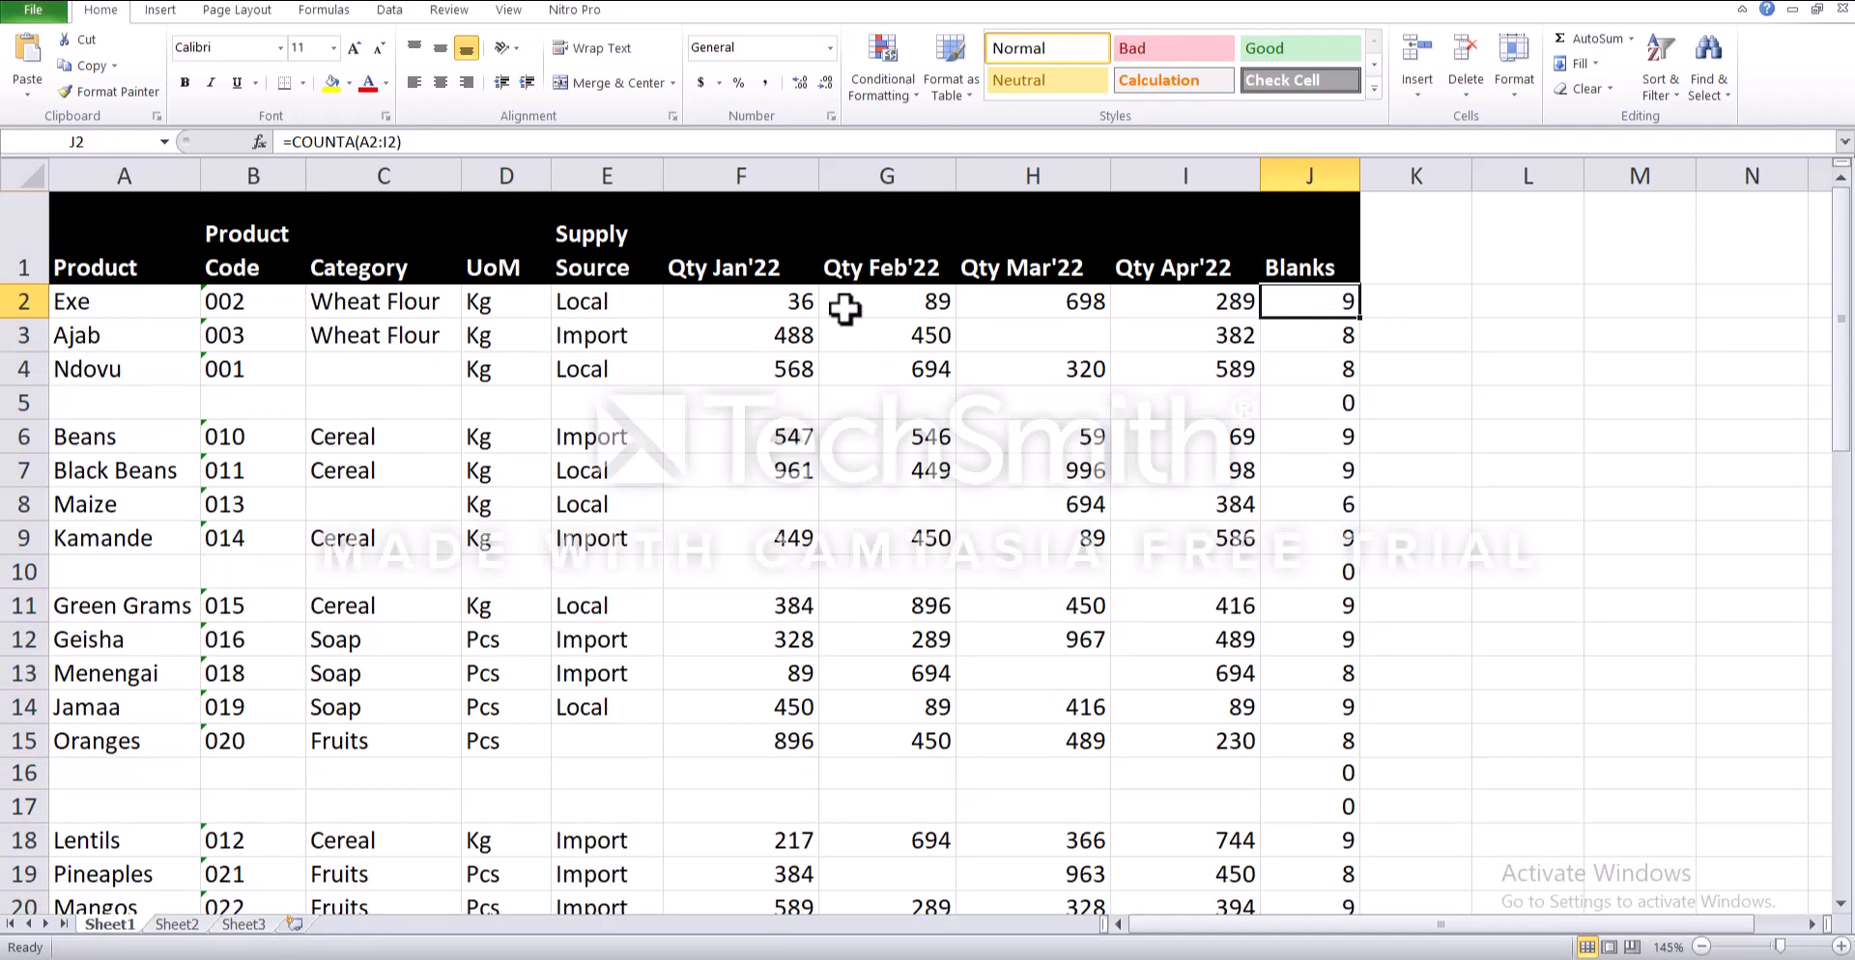
{"action": "left_click", "coordinate": [24, 301]}
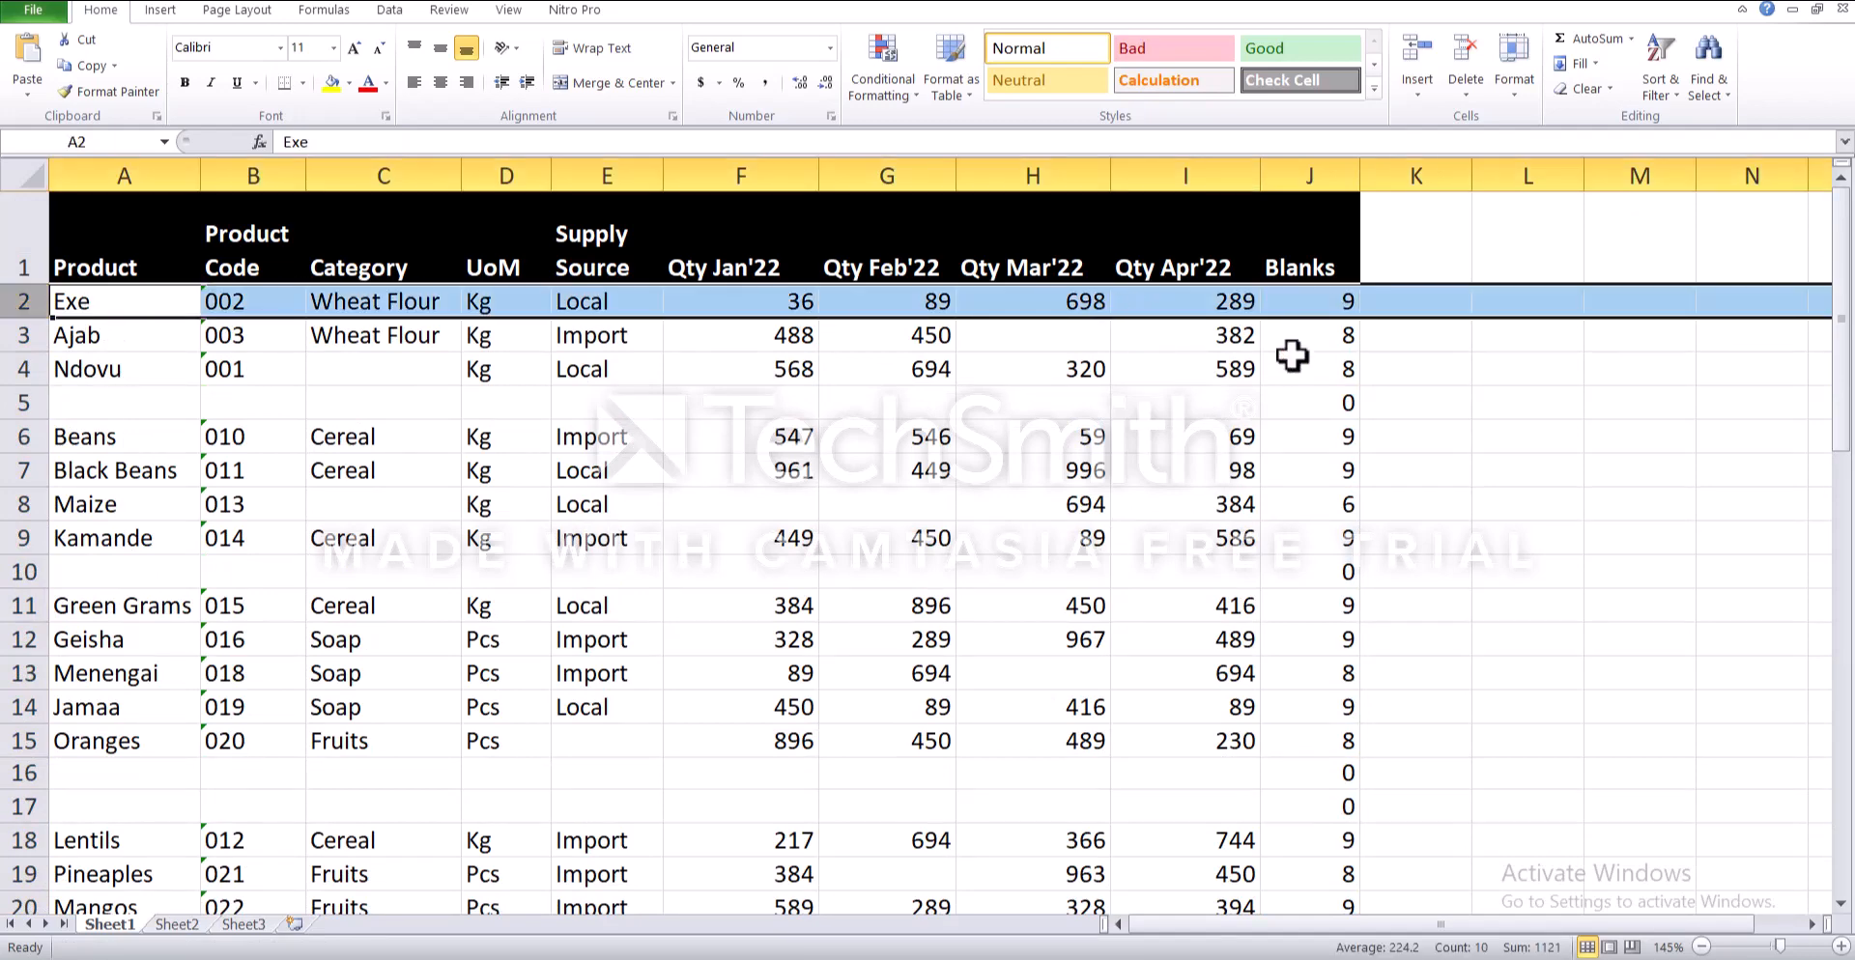
{"action": "left_click", "coordinate": [1331, 336]}
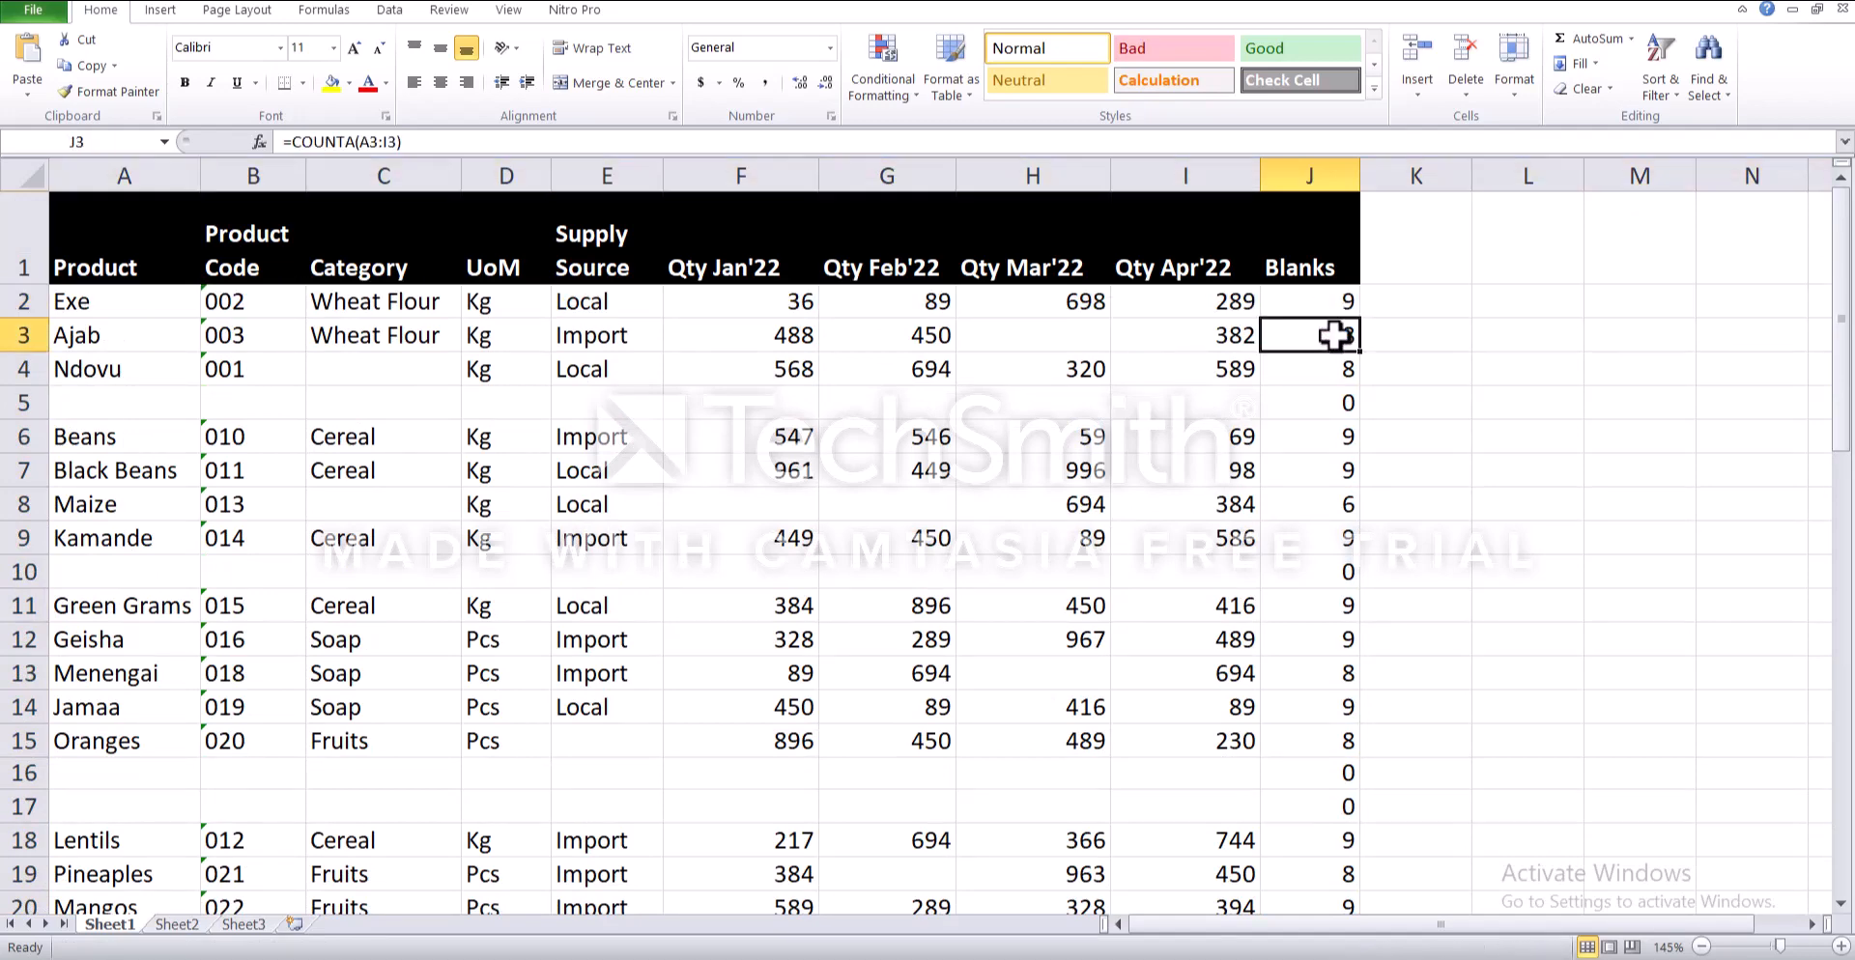
{"action": "left_click", "coordinate": [1014, 335]}
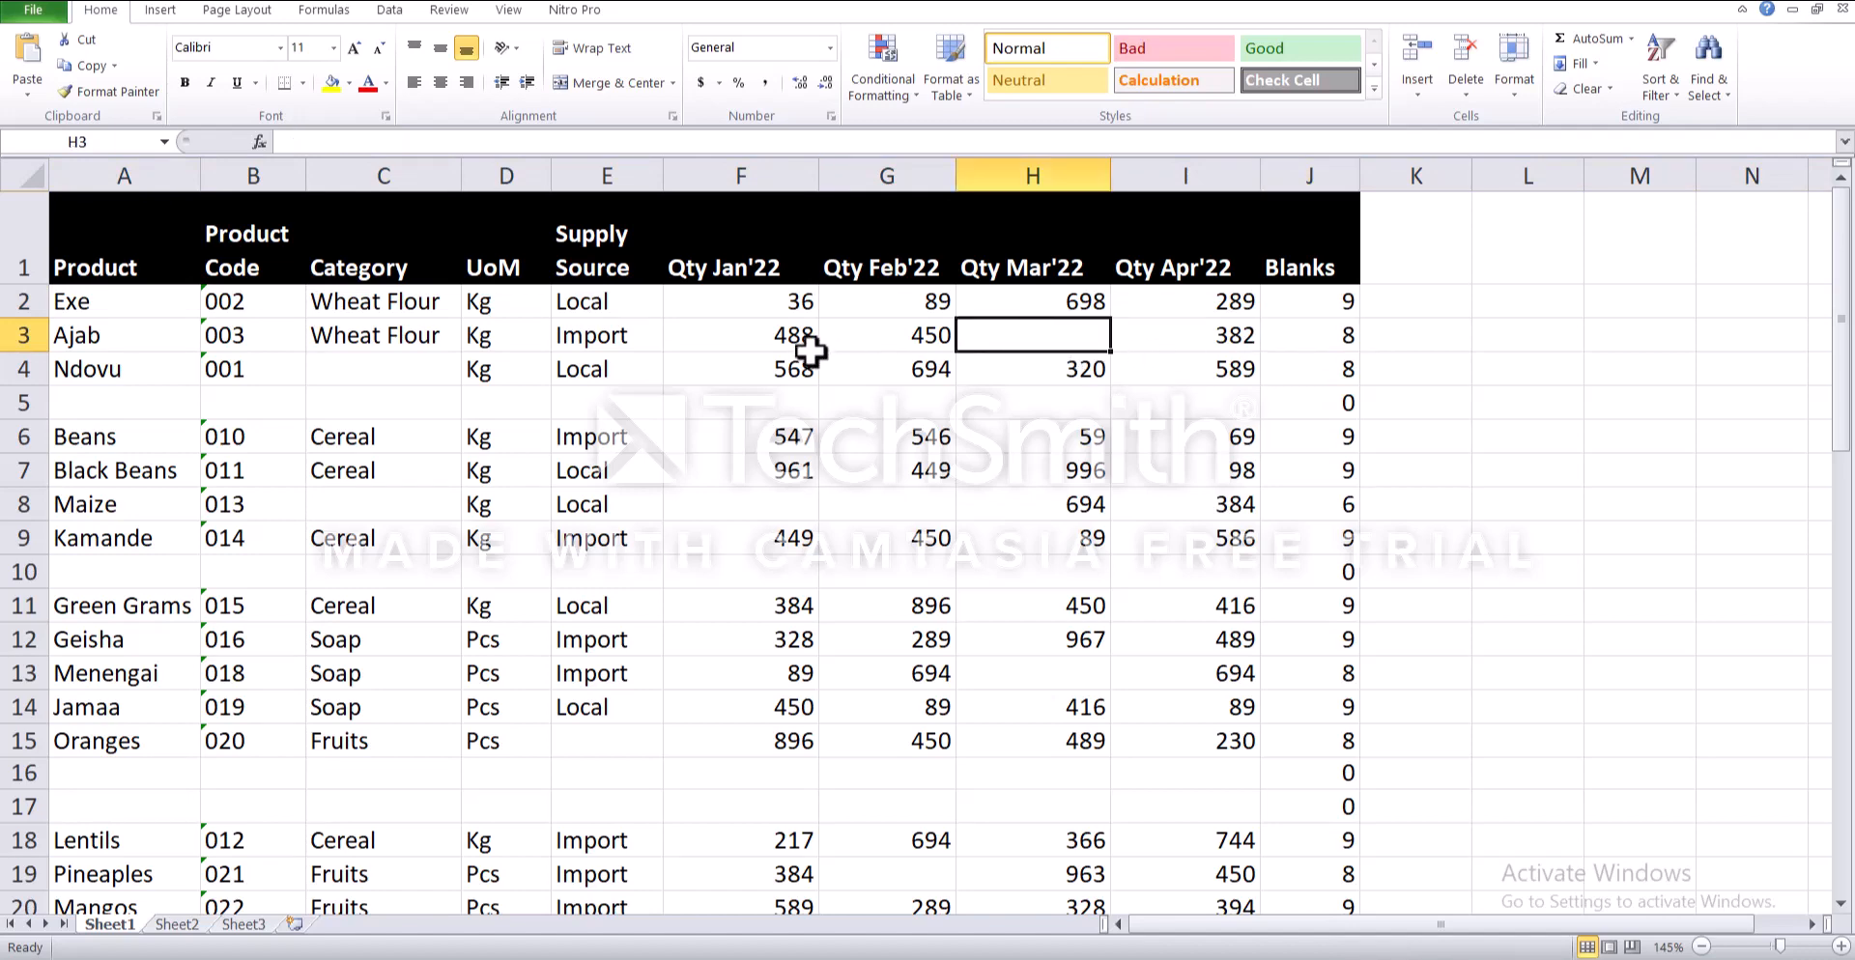
{"action": "left_click", "coordinate": [1300, 401]}
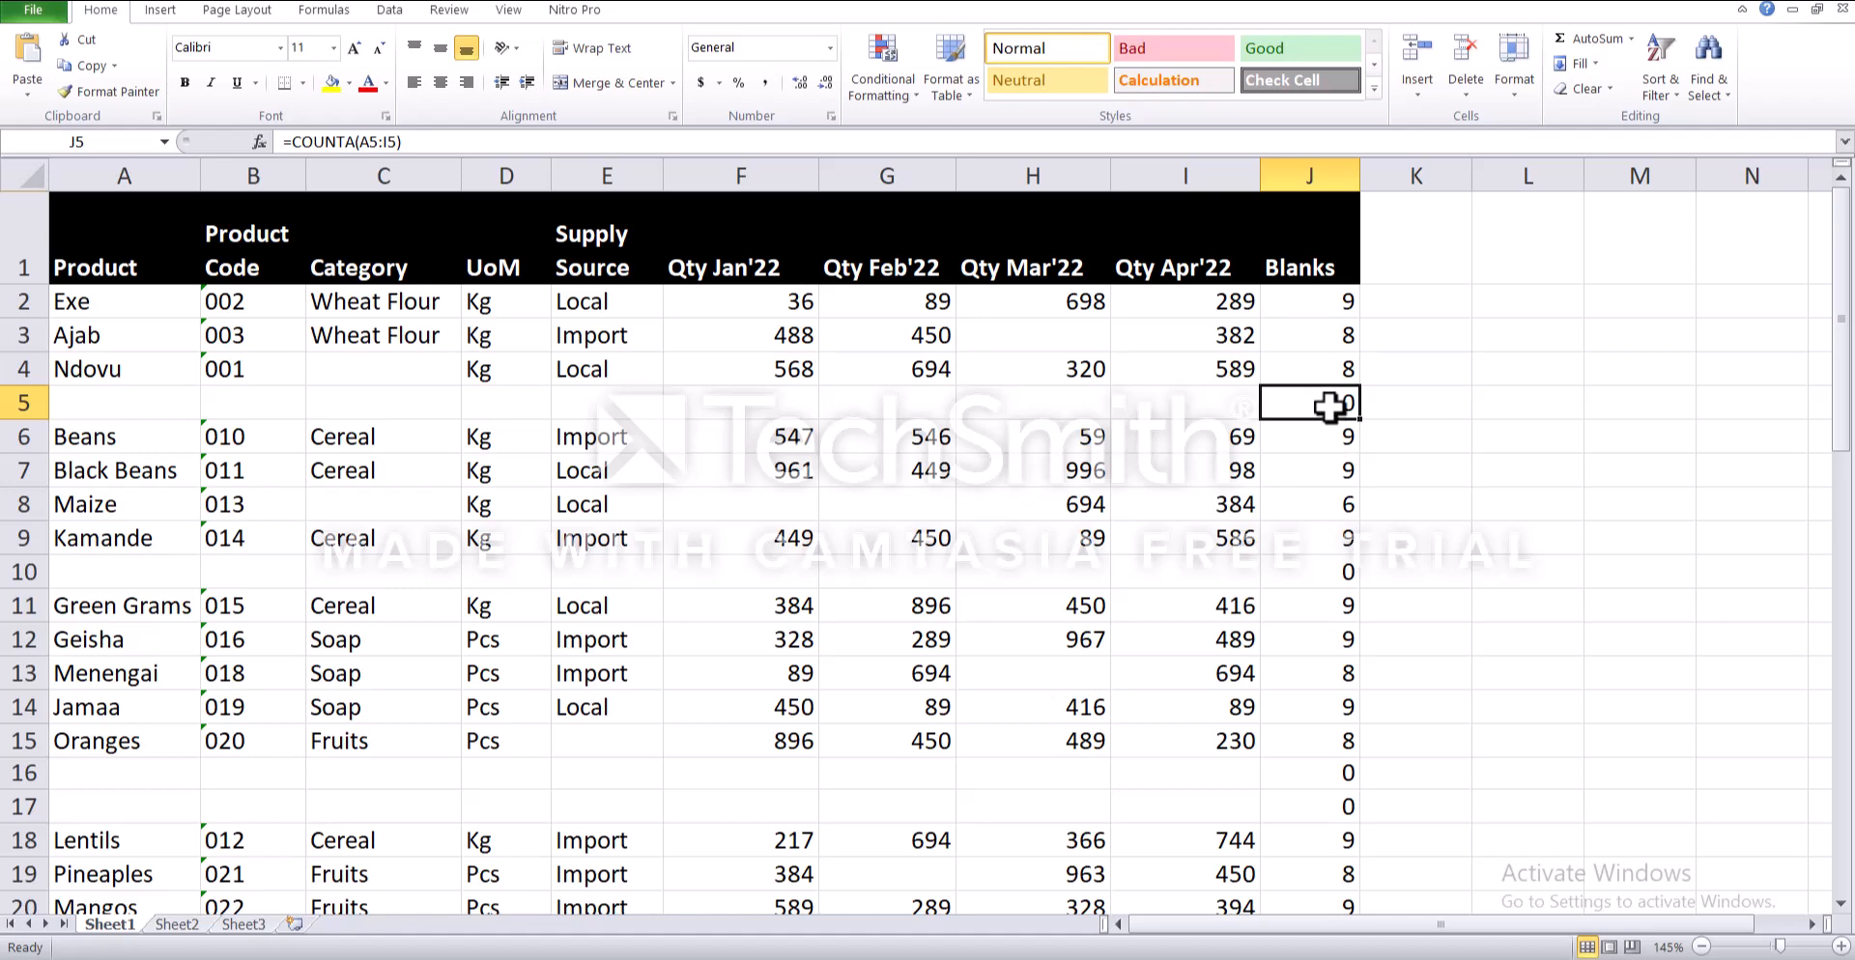
{"action": "left_click", "coordinate": [1326, 576]}
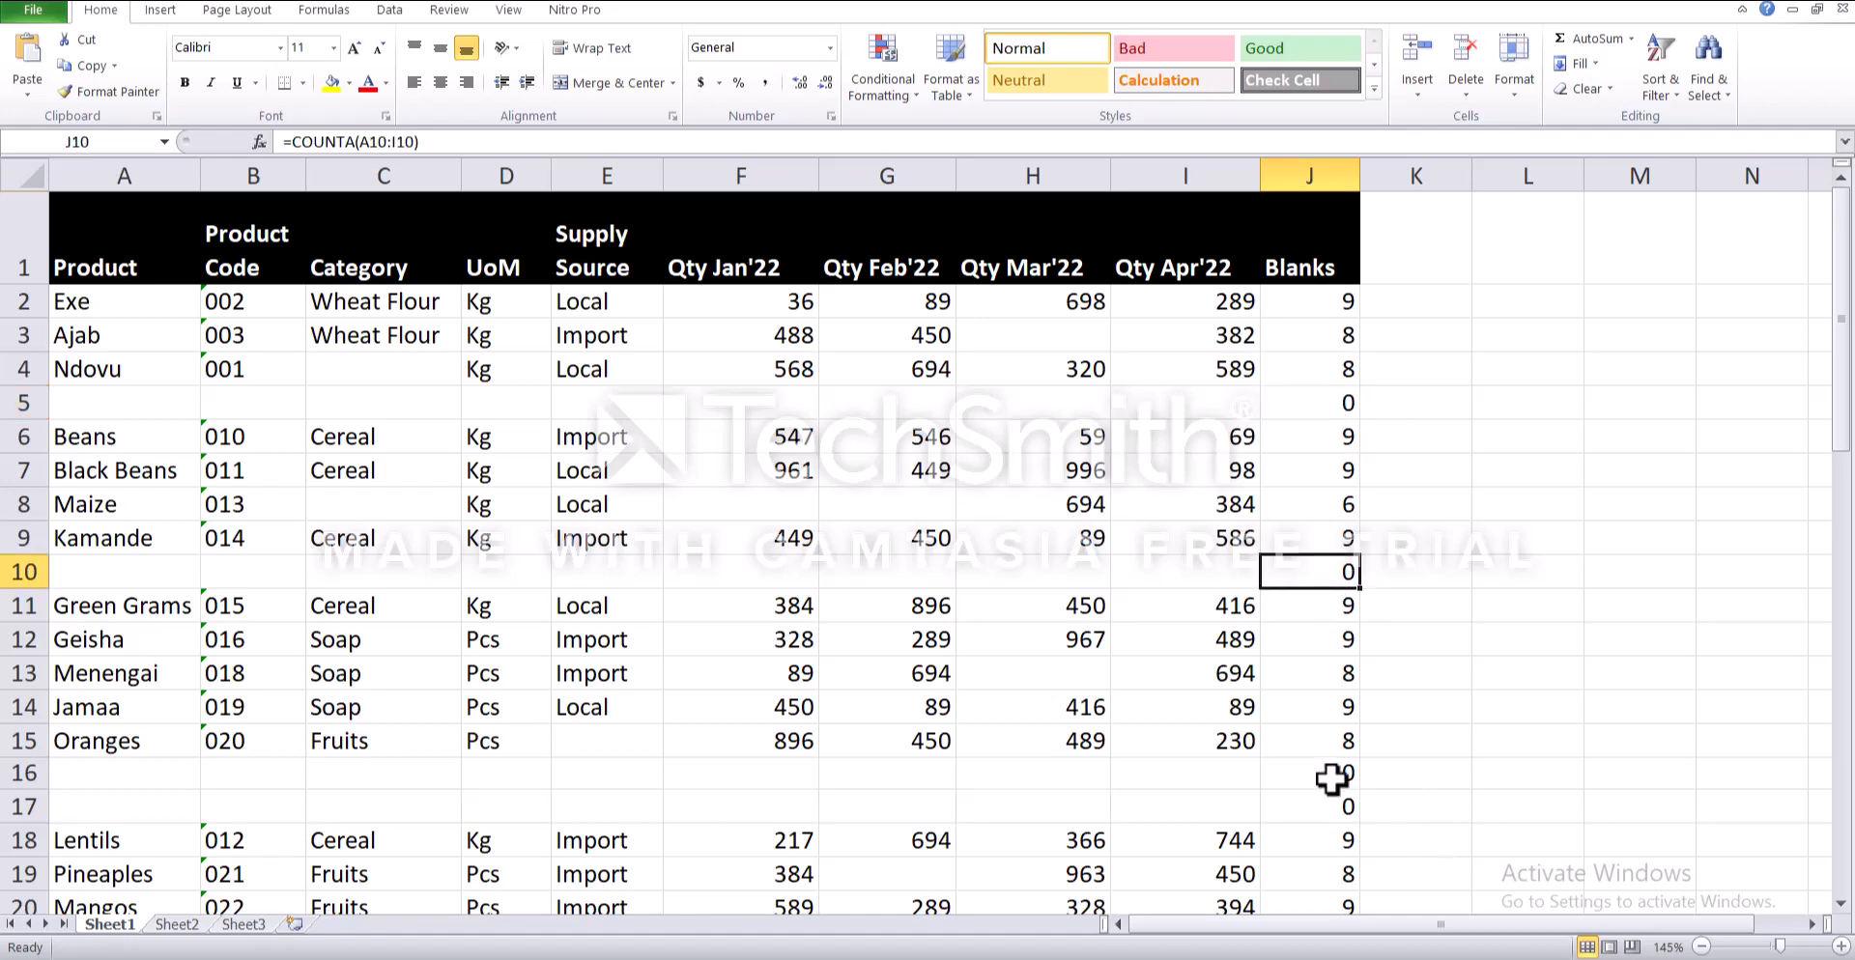
{"action": "left_click_drag", "start_coordinate": [1331, 778], "coordinate": [1331, 808]}
{"action": "scroll", "coordinate": [1325, 790], "scroll_direction": "down", "scroll_amount": 2}
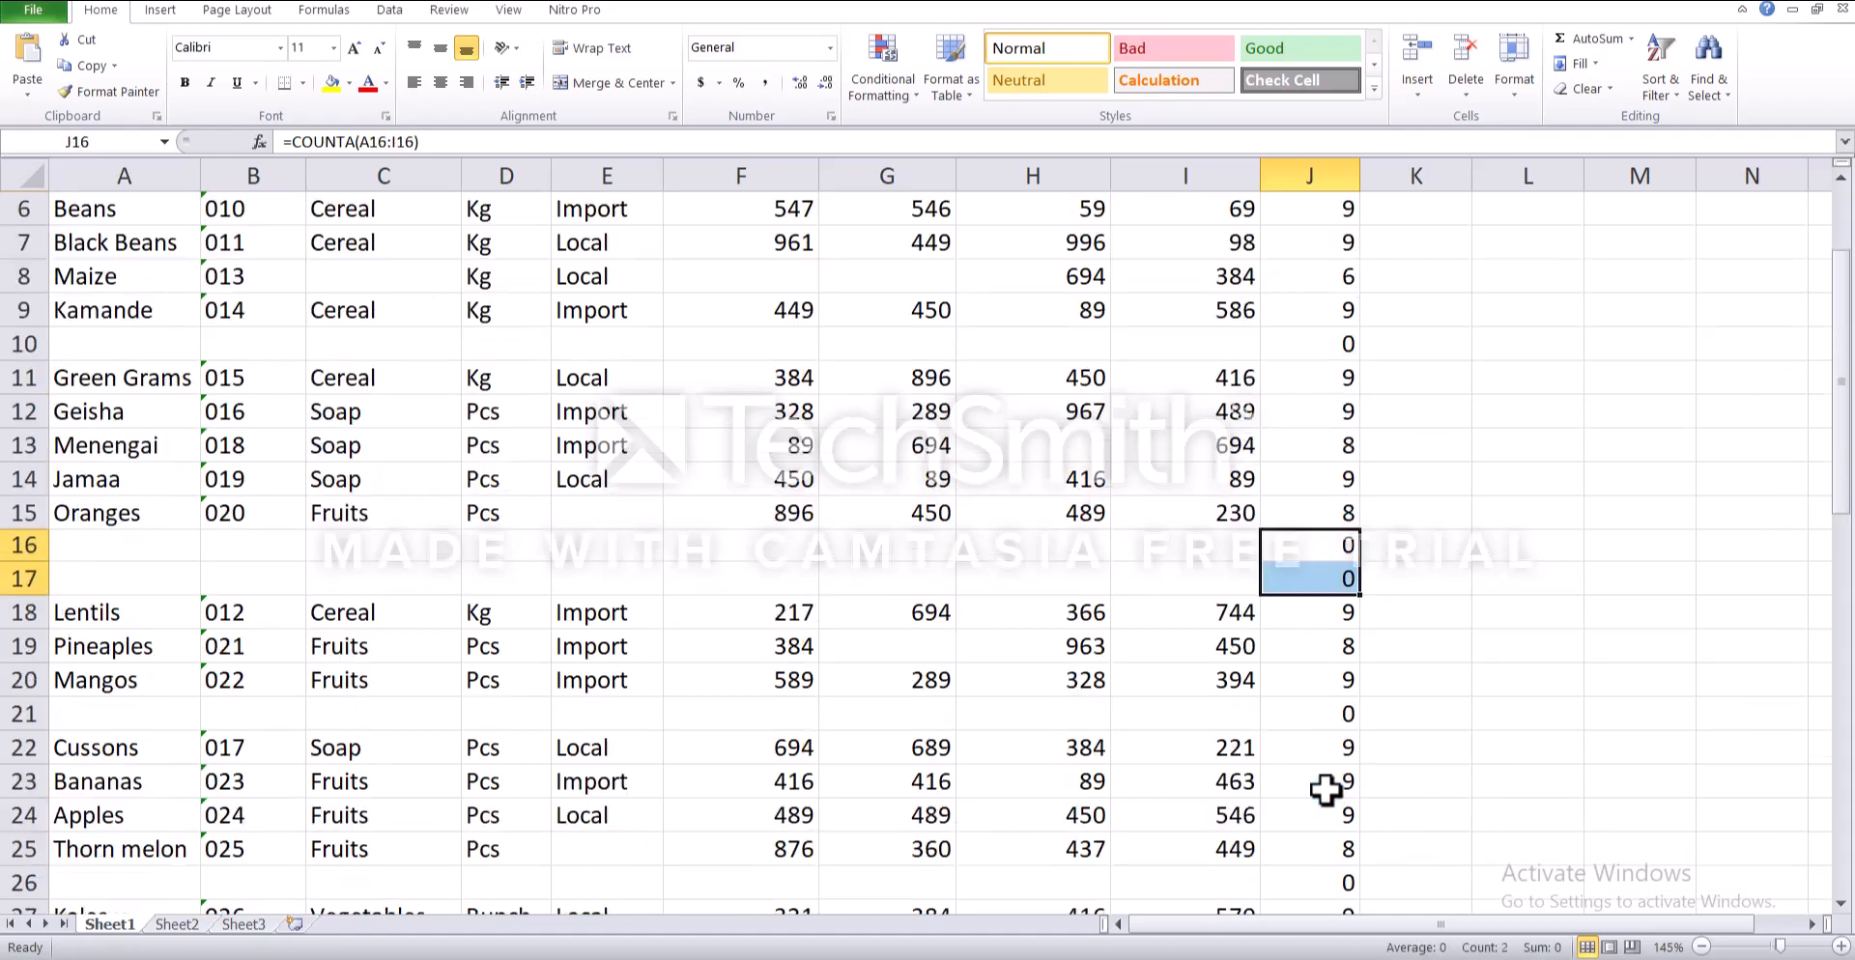
{"action": "left_click", "coordinate": [1322, 719]}
{"action": "scroll", "coordinate": [1329, 734], "scroll_direction": "down", "scroll_amount": 3}
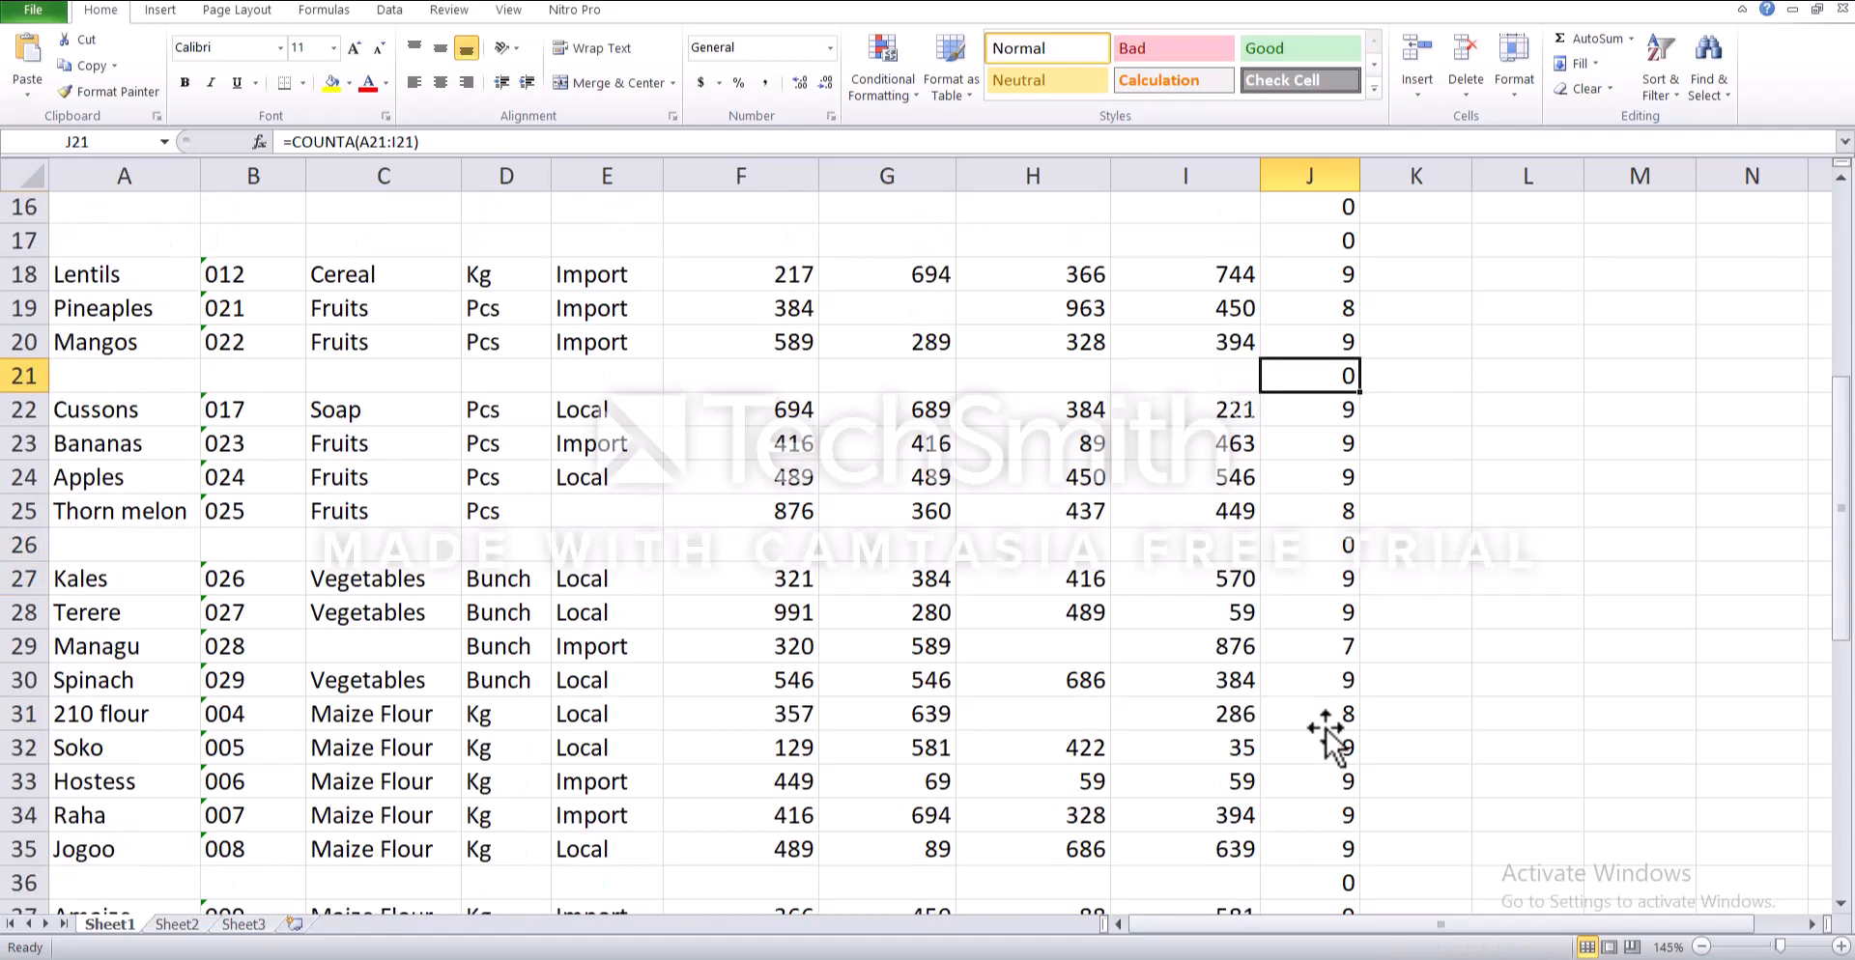
{"action": "scroll", "coordinate": [1326, 732], "scroll_direction": "up", "scroll_amount": 5}
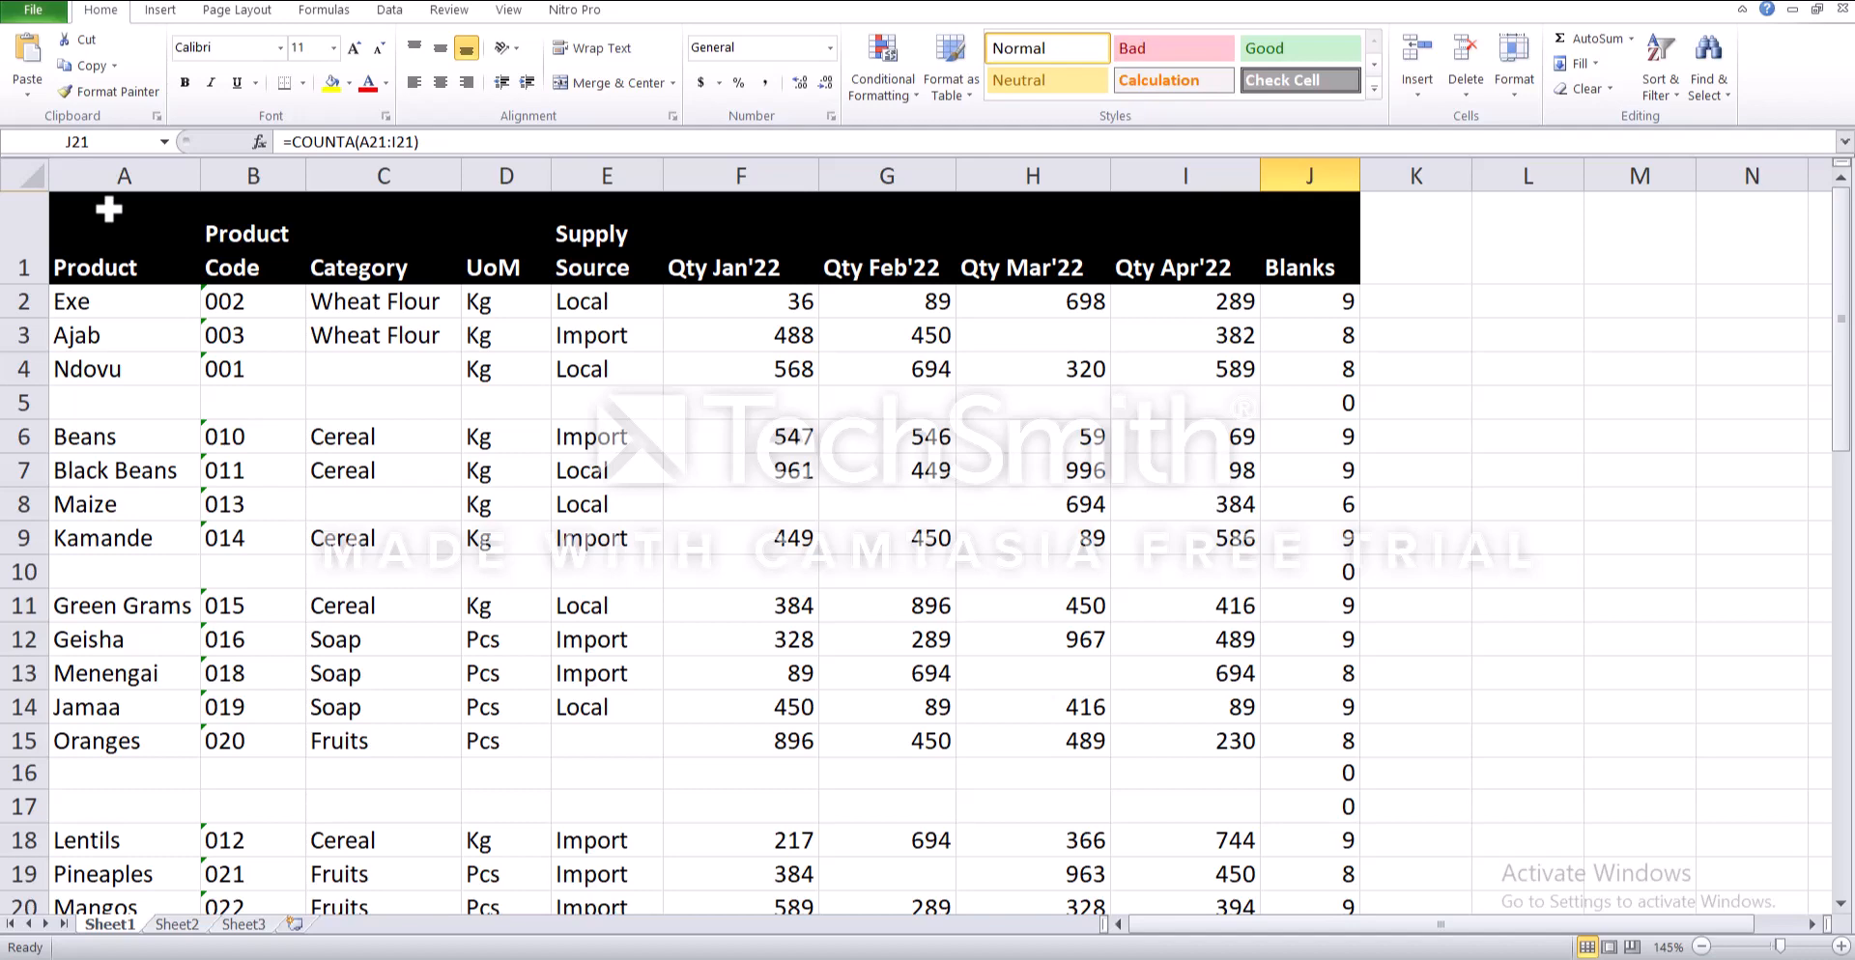
- Turn on filtering for columns A through J
{"action": "left_click_drag", "start_coordinate": [100, 174], "coordinate": [1295, 373]}
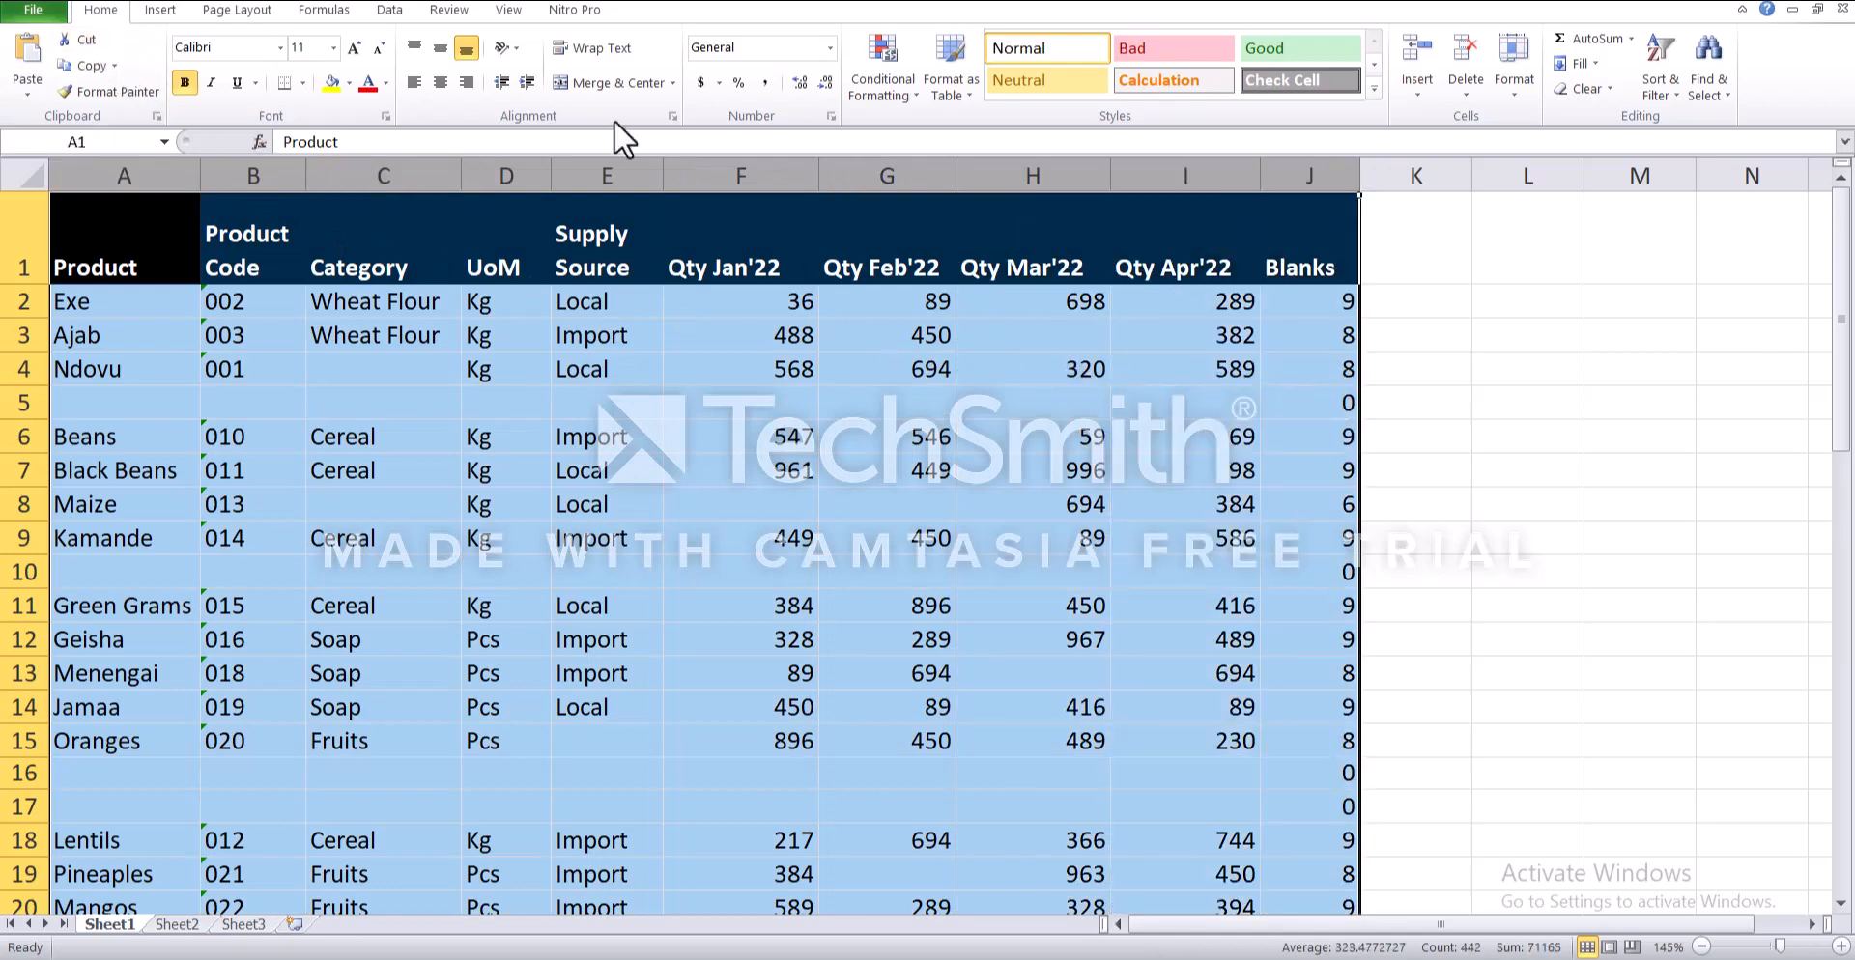
{"action": "left_click", "coordinate": [1673, 94]}
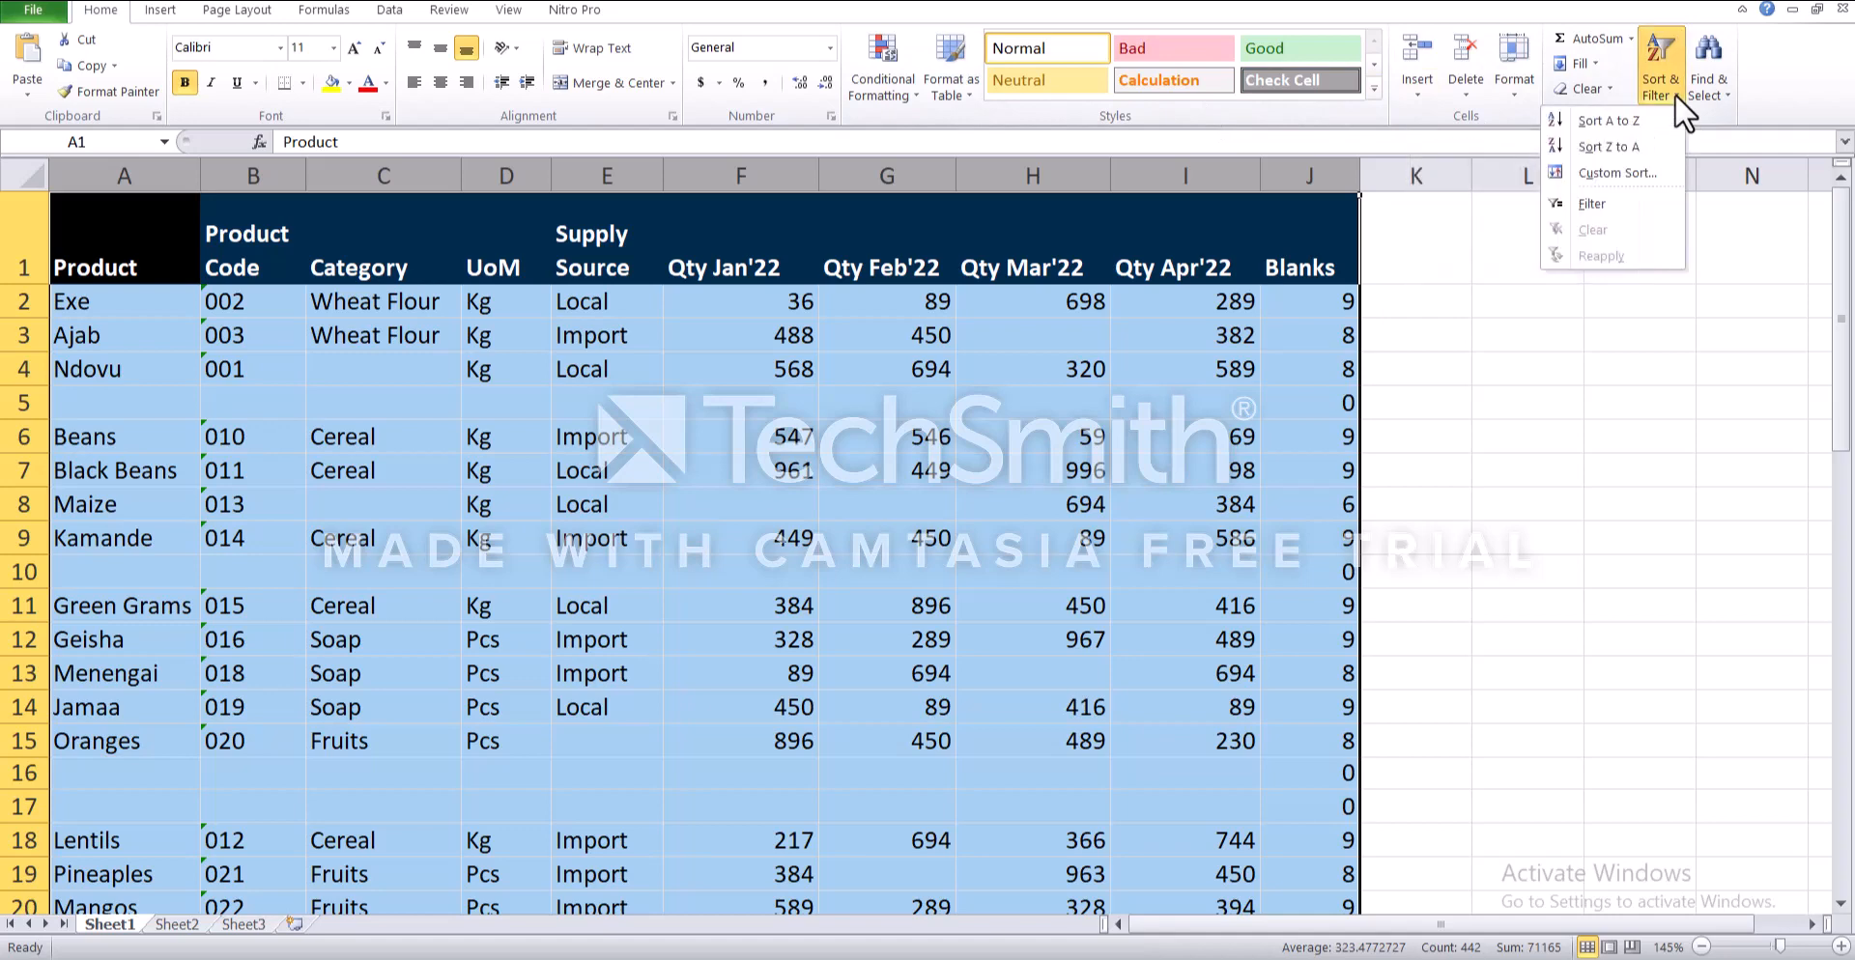
{"action": "left_click", "coordinate": [1603, 200]}
- Filter the Blanks column to show only the rows with the value 0
{"action": "left_click", "coordinate": [1297, 246]}
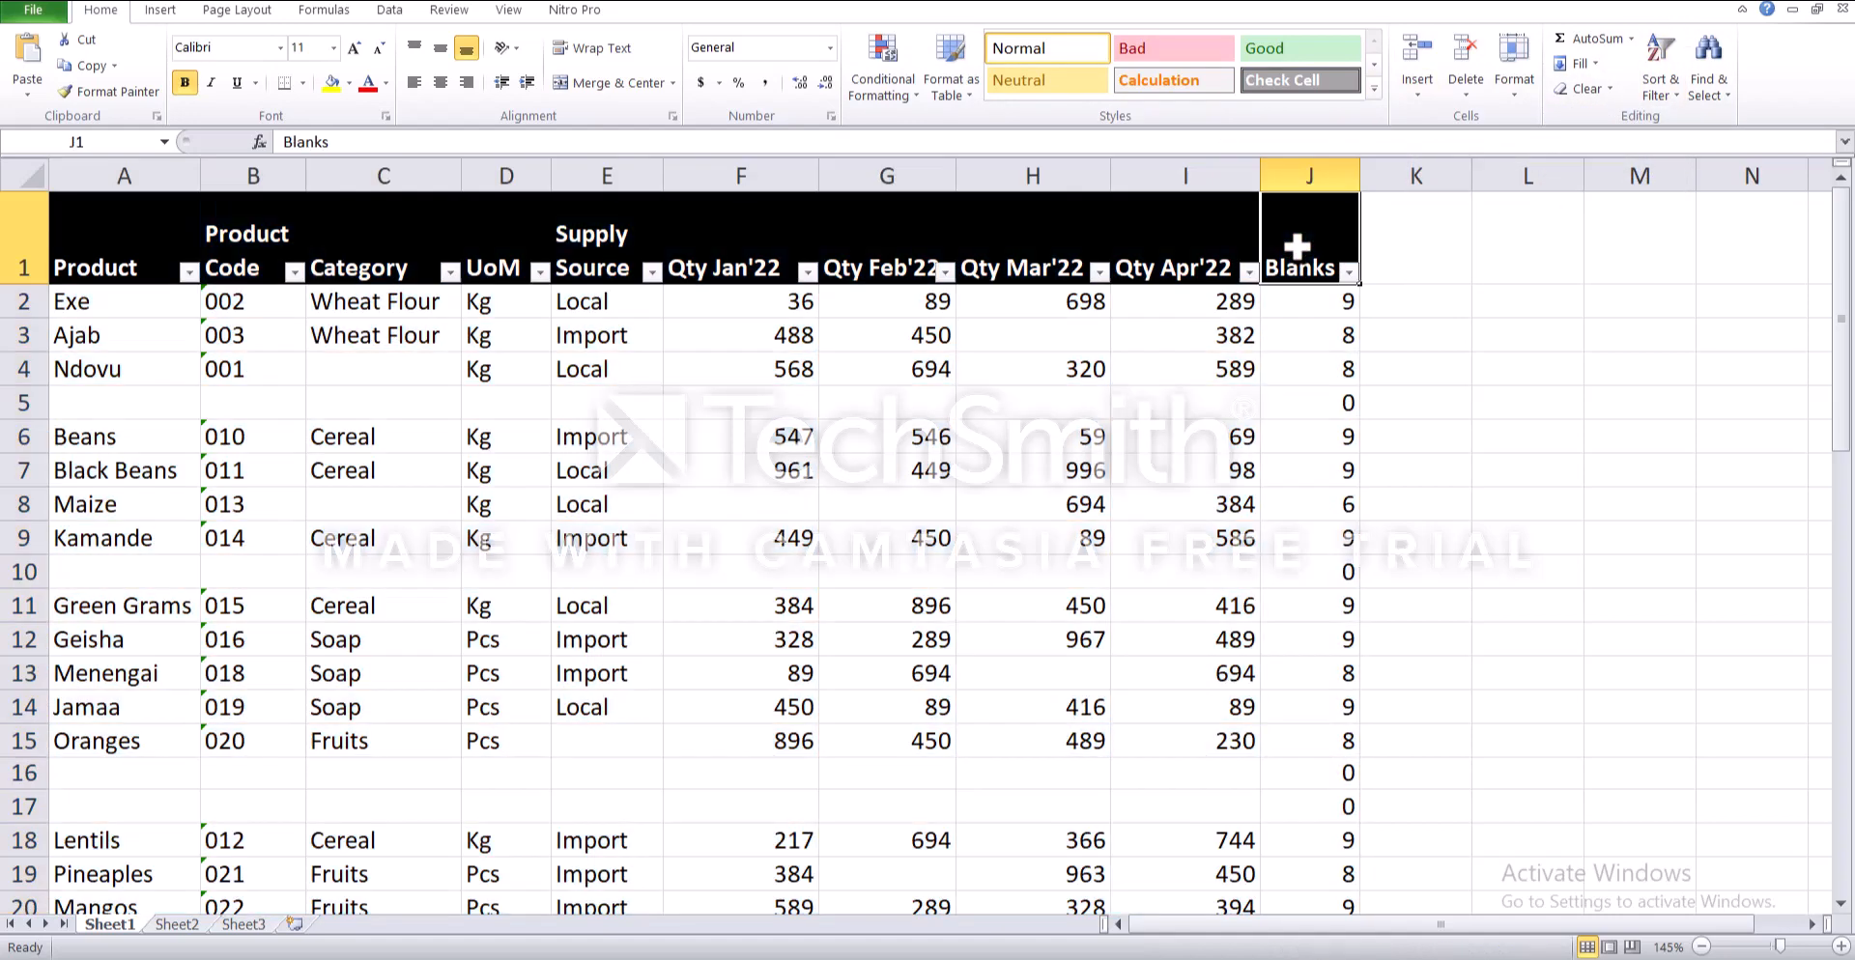
{"action": "left_click", "coordinate": [1349, 273]}
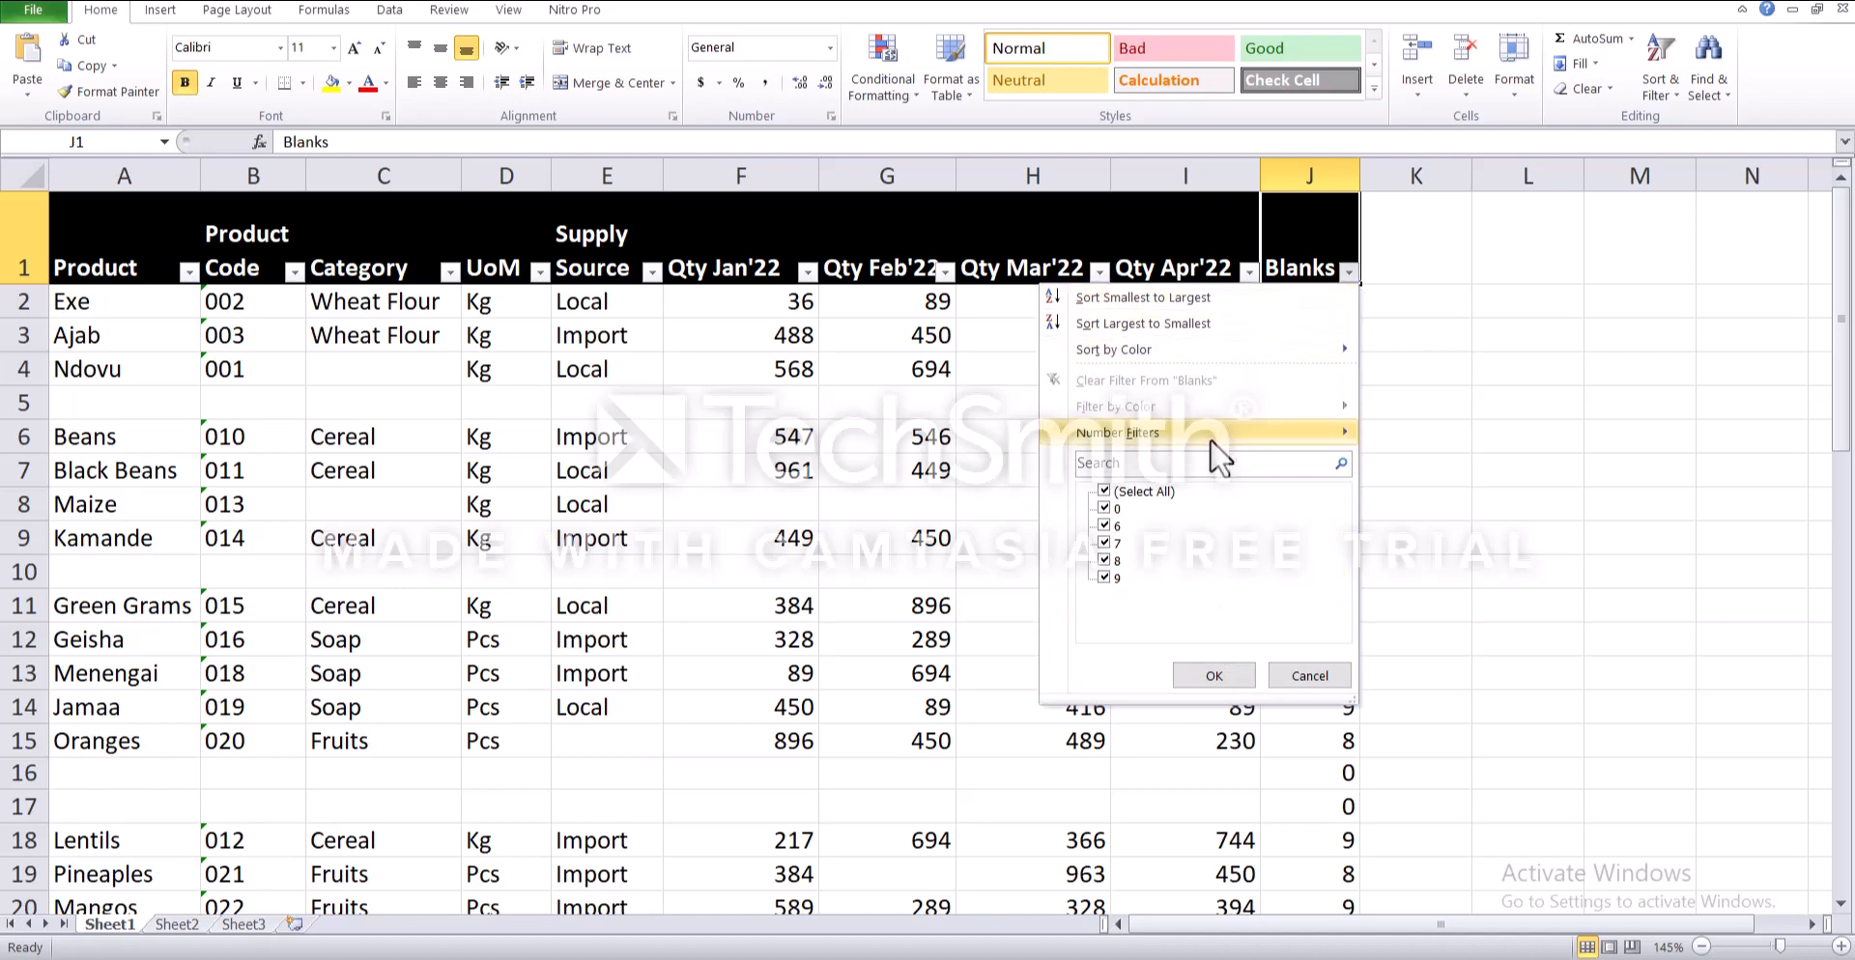
{"action": "mouse_move", "coordinate": [1208, 440]}
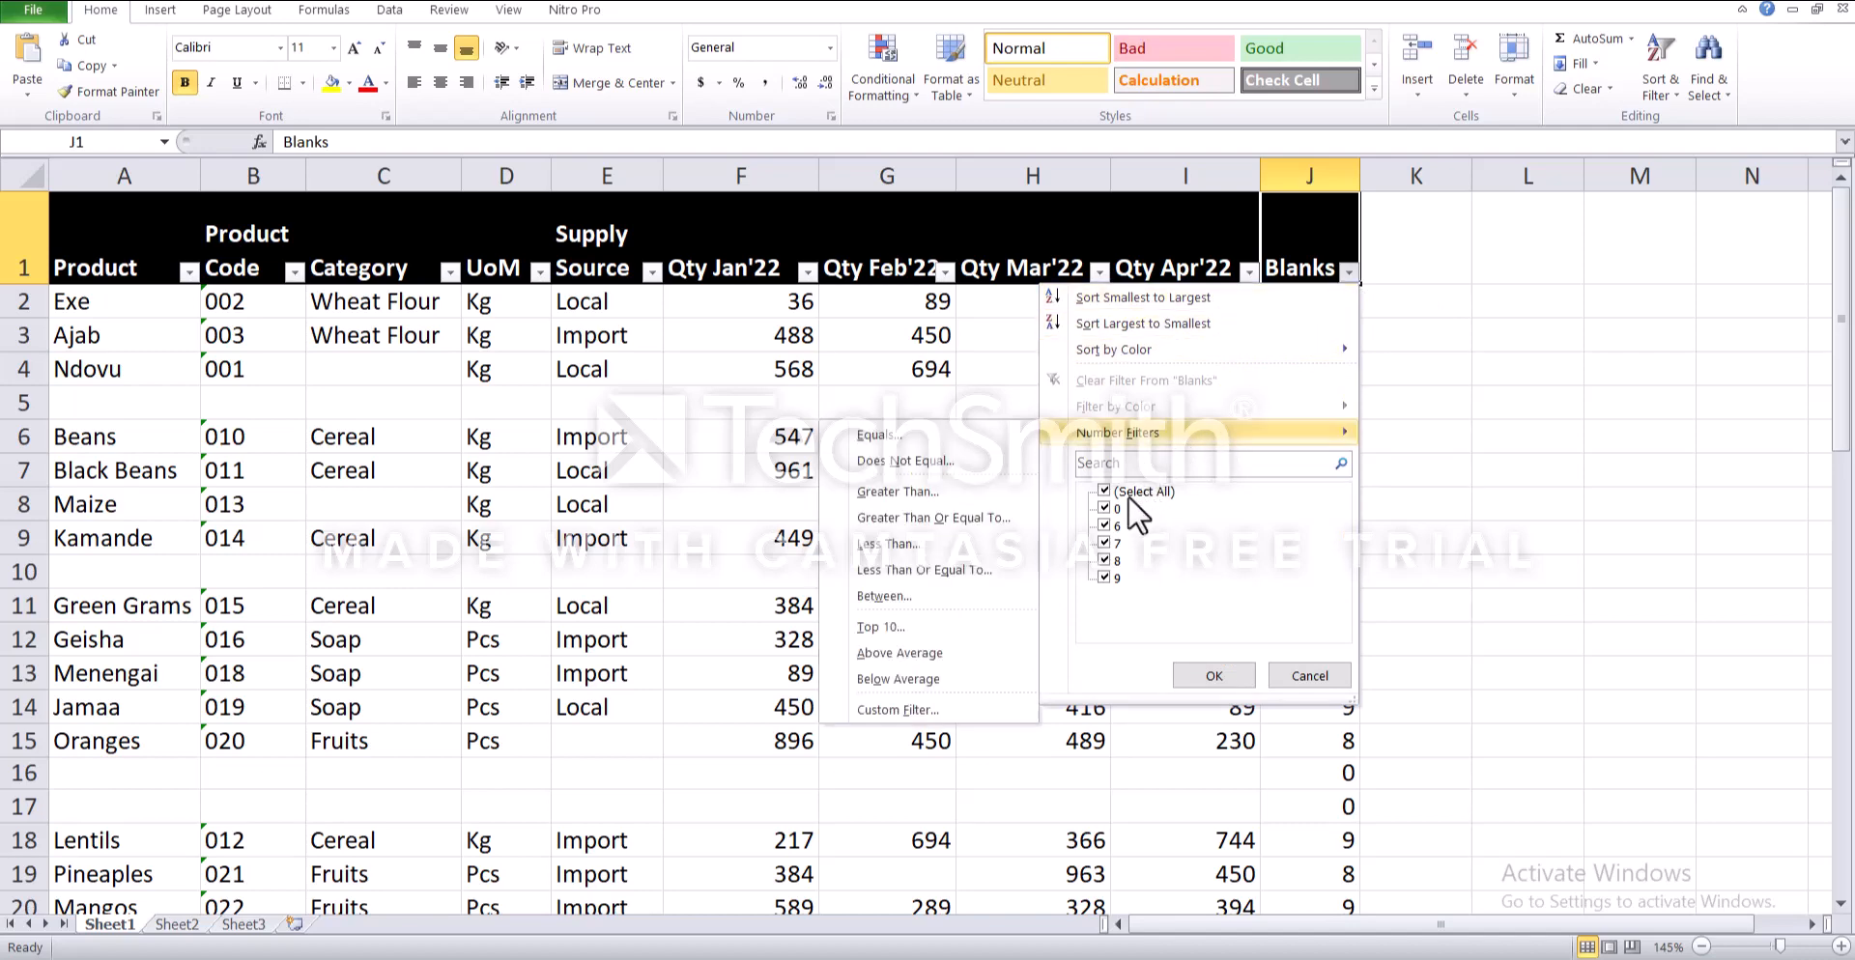
{"action": "left_click", "coordinate": [1101, 528]}
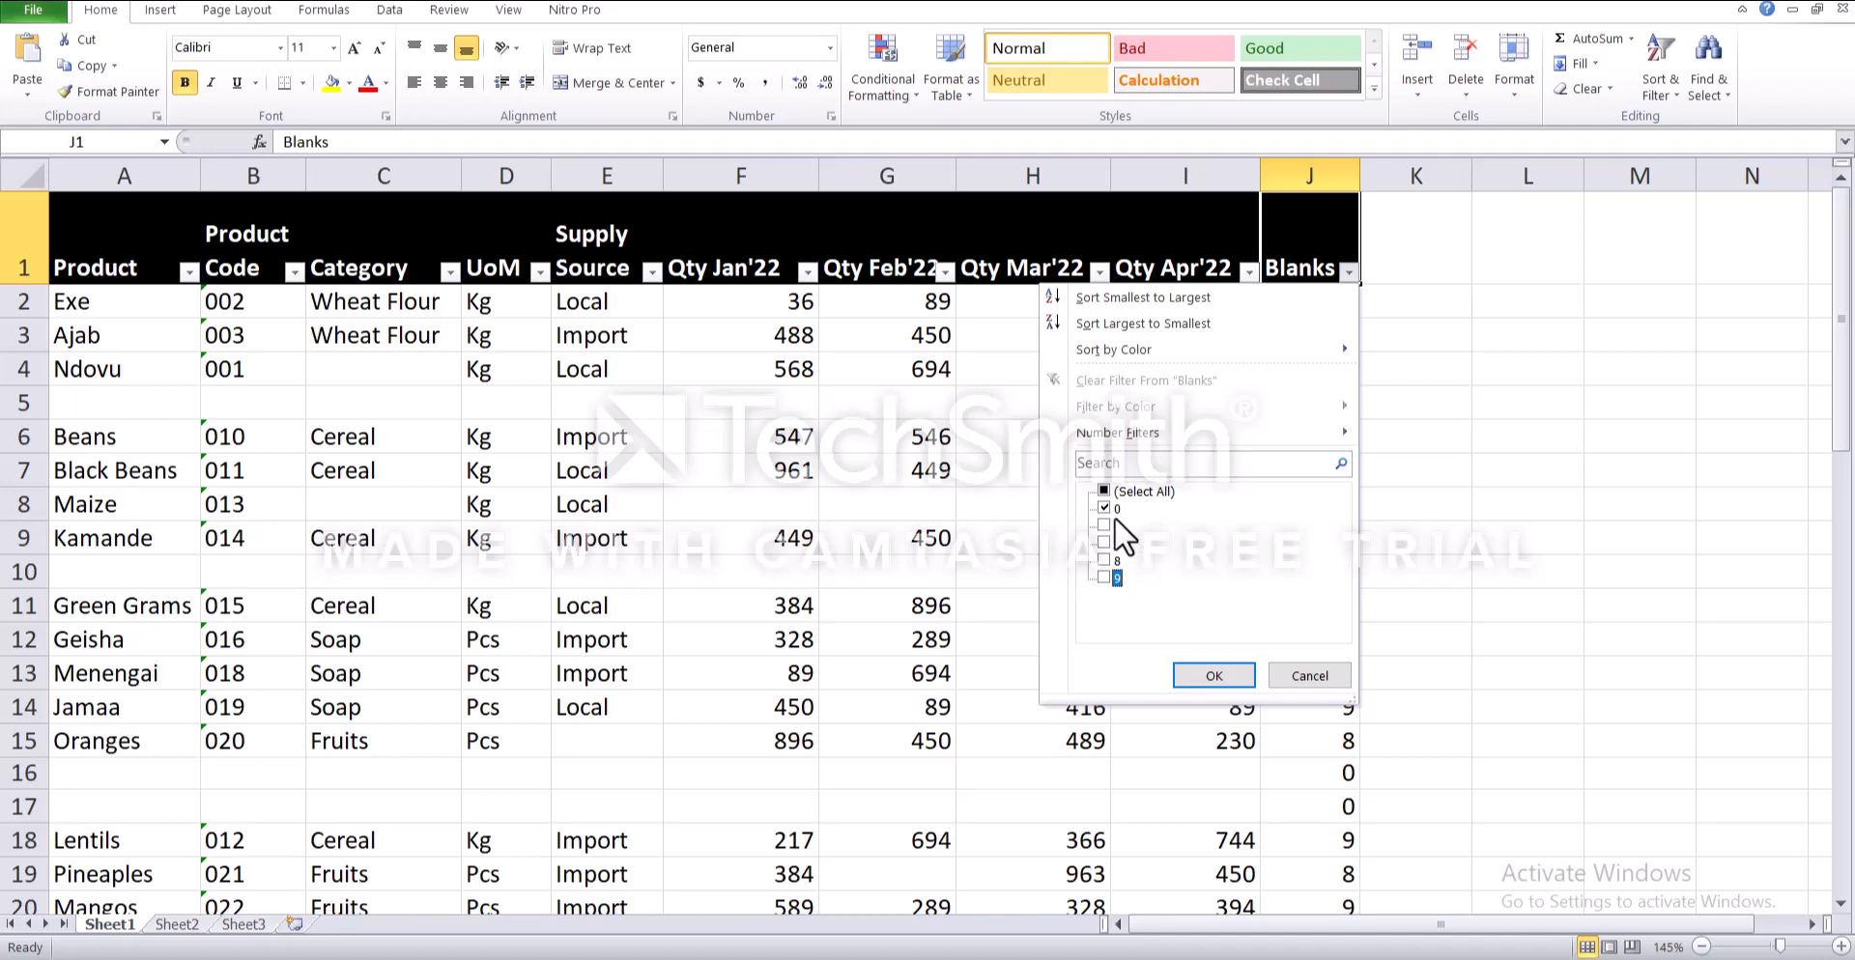
{"action": "left_click", "coordinate": [1212, 671]}
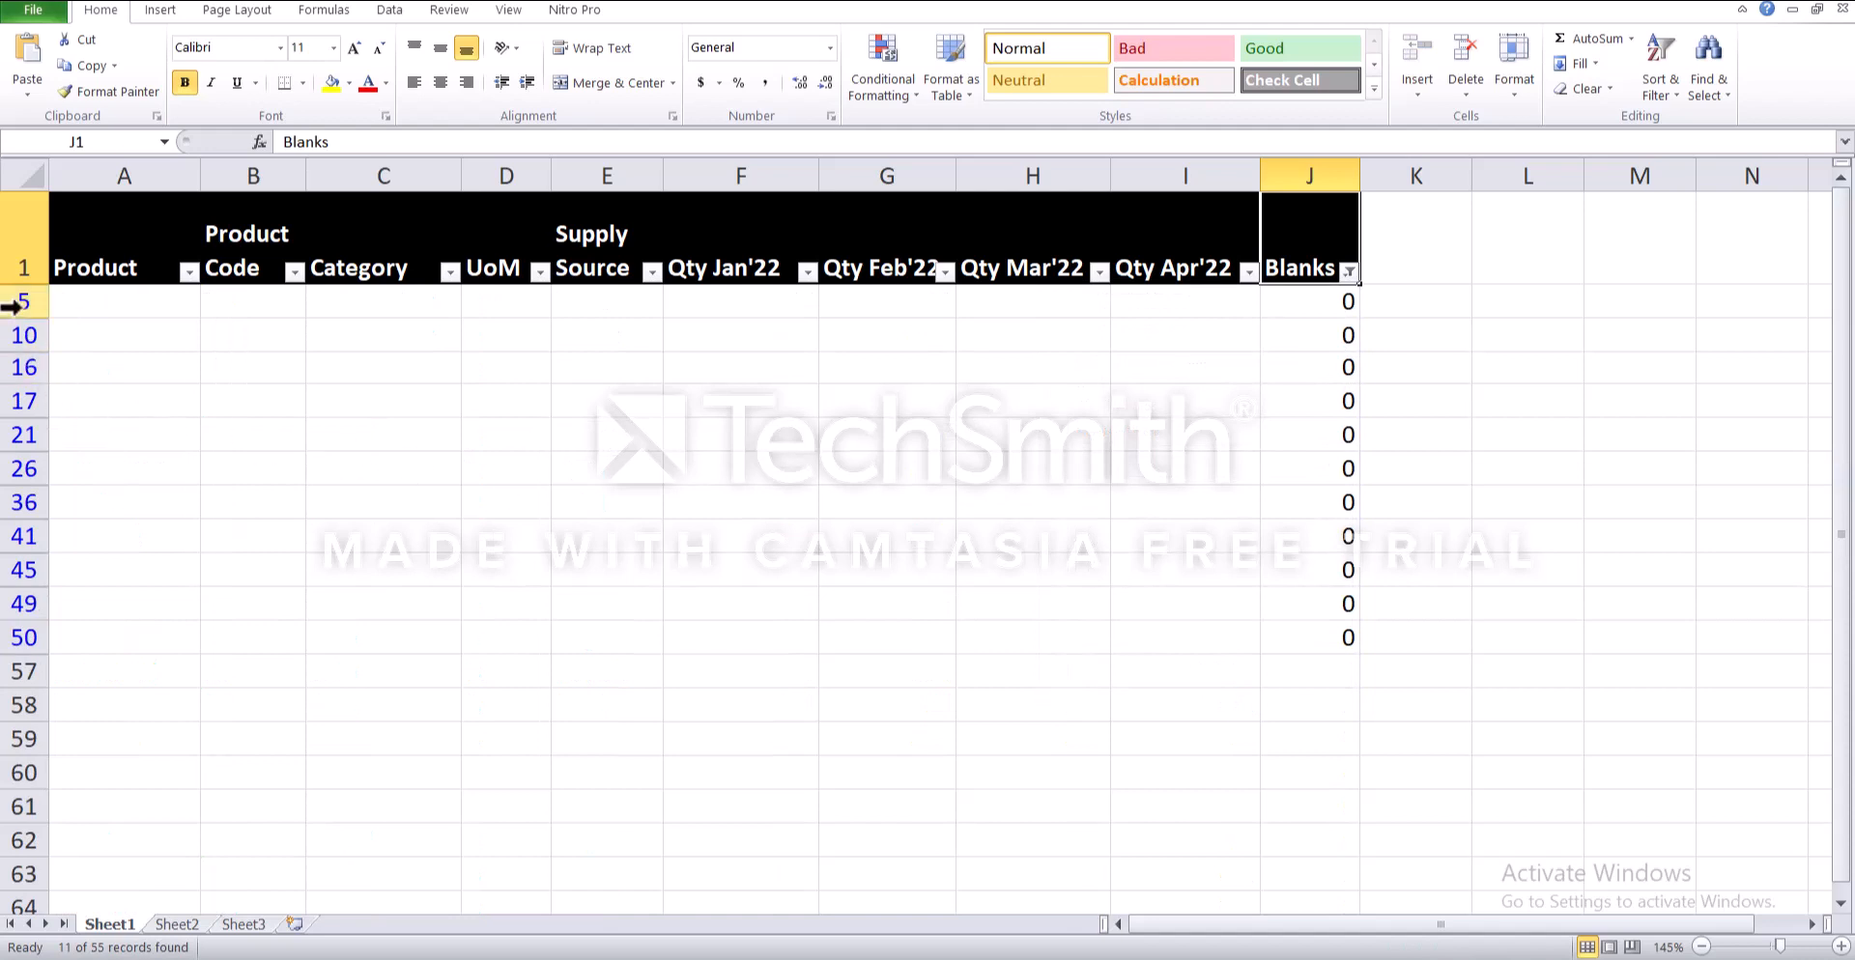
- Delete all the filtered blank rows, from row 5 to row 50, and show all remaining values in the Blanks filter
{"action": "left_click_drag", "start_coordinate": [14, 305], "coordinate": [18, 637]}
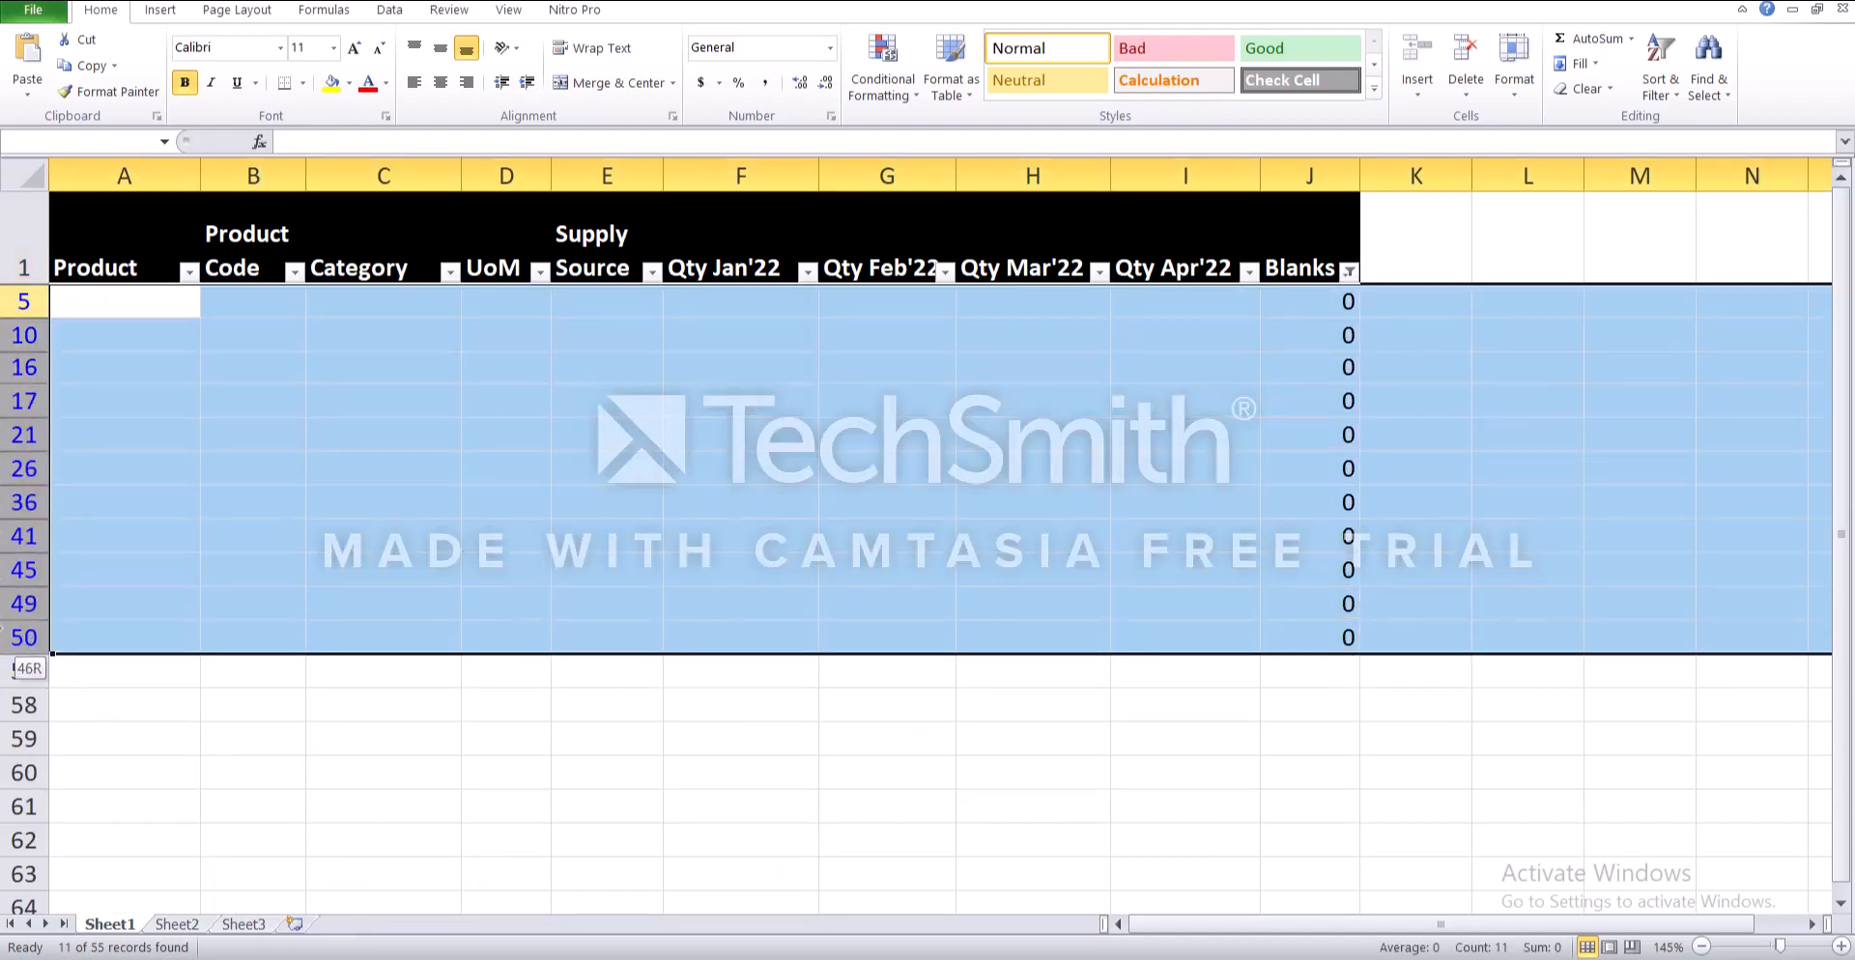
{"action": "right_click", "coordinate": [126, 412]}
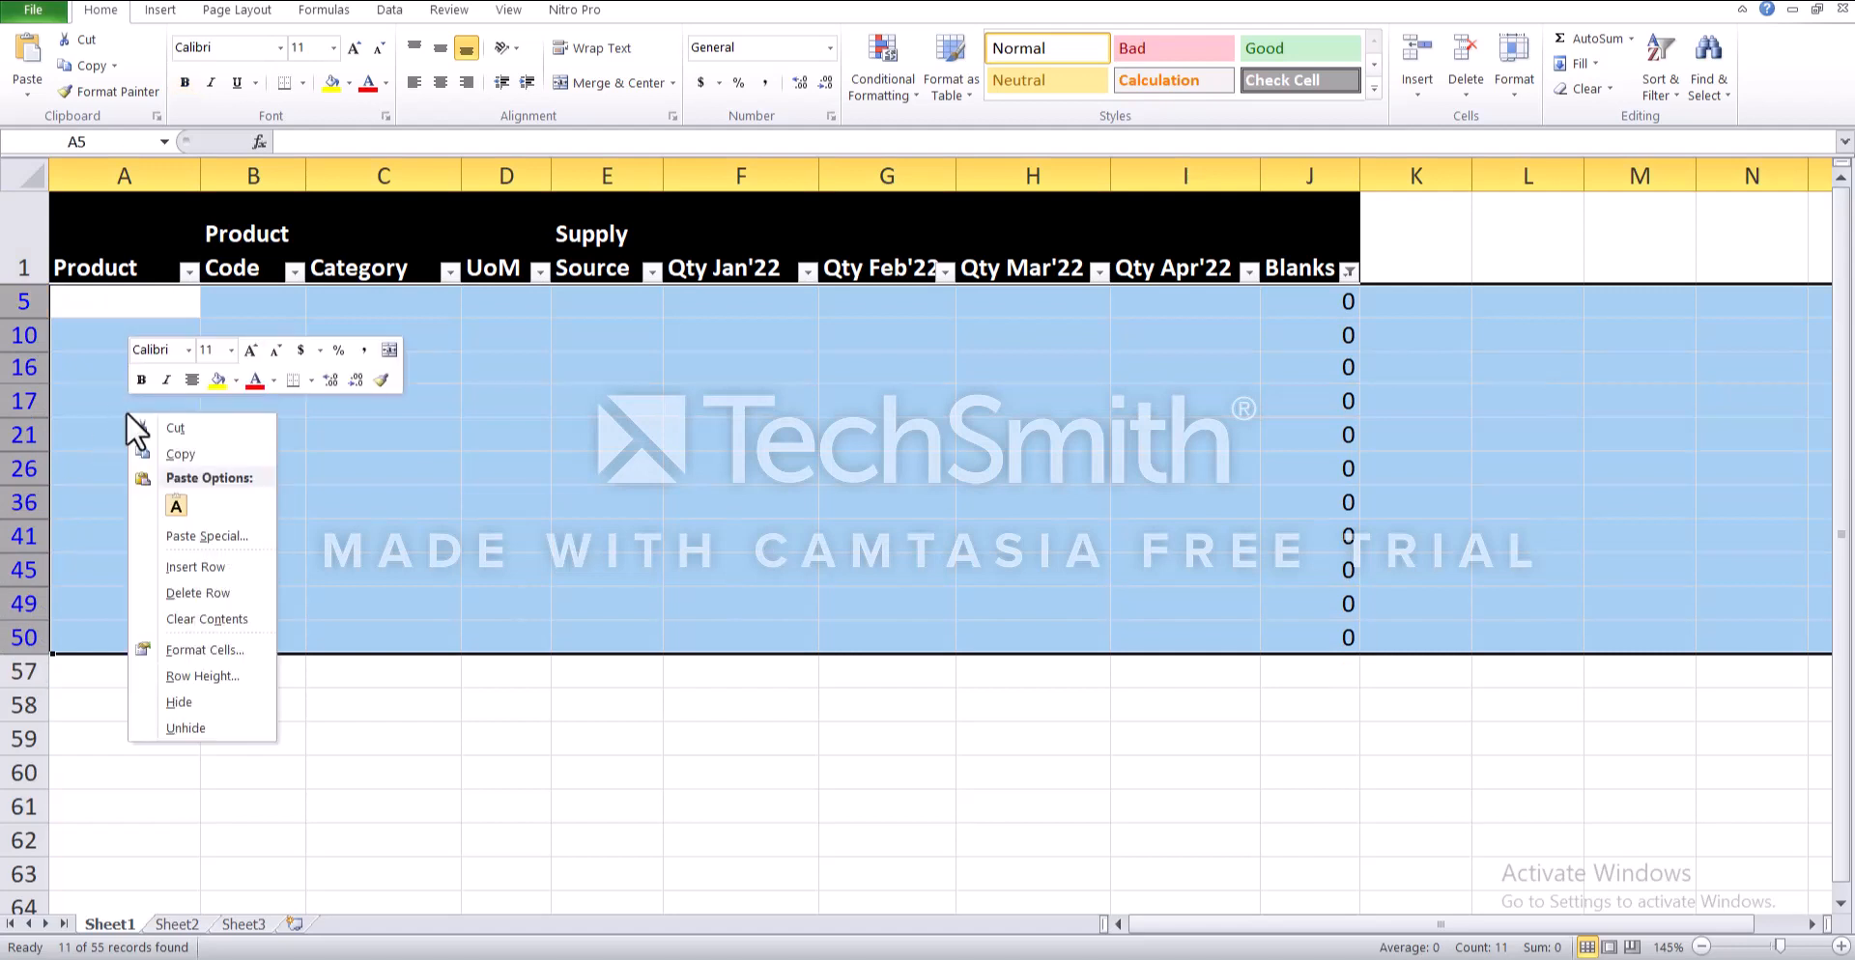
{"action": "left_click", "coordinate": [205, 593]}
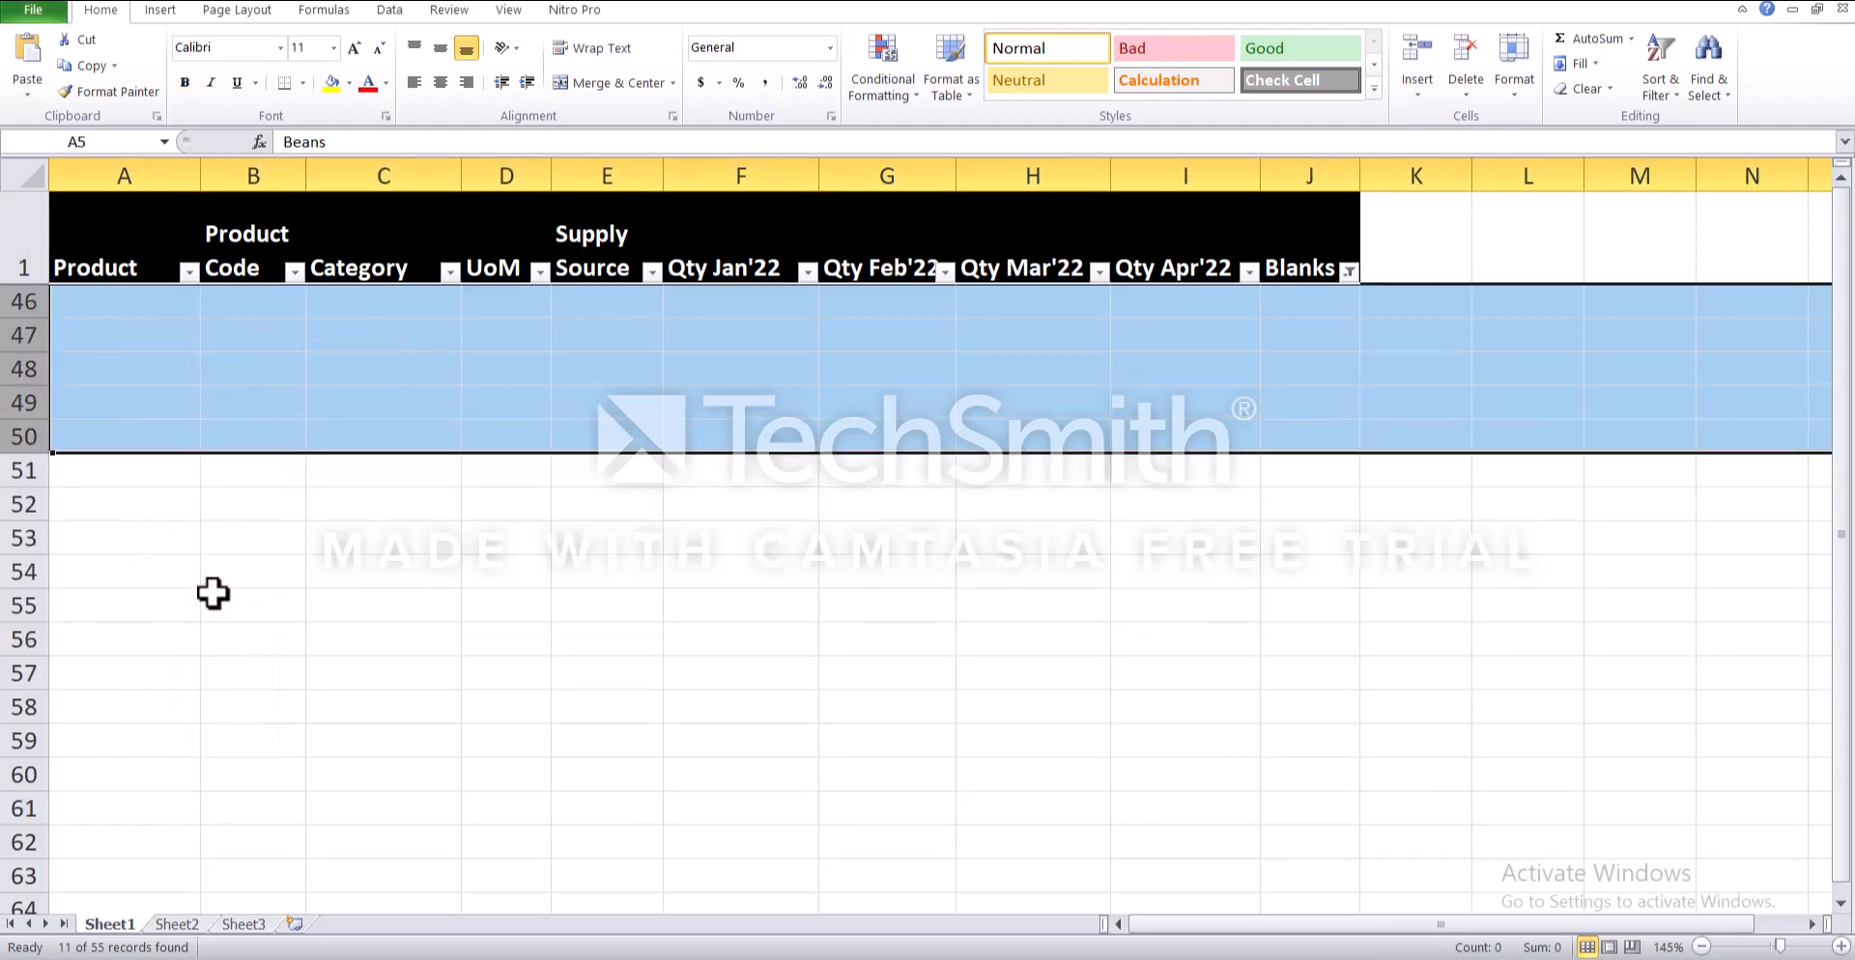
{"action": "left_click", "coordinate": [1349, 272]}
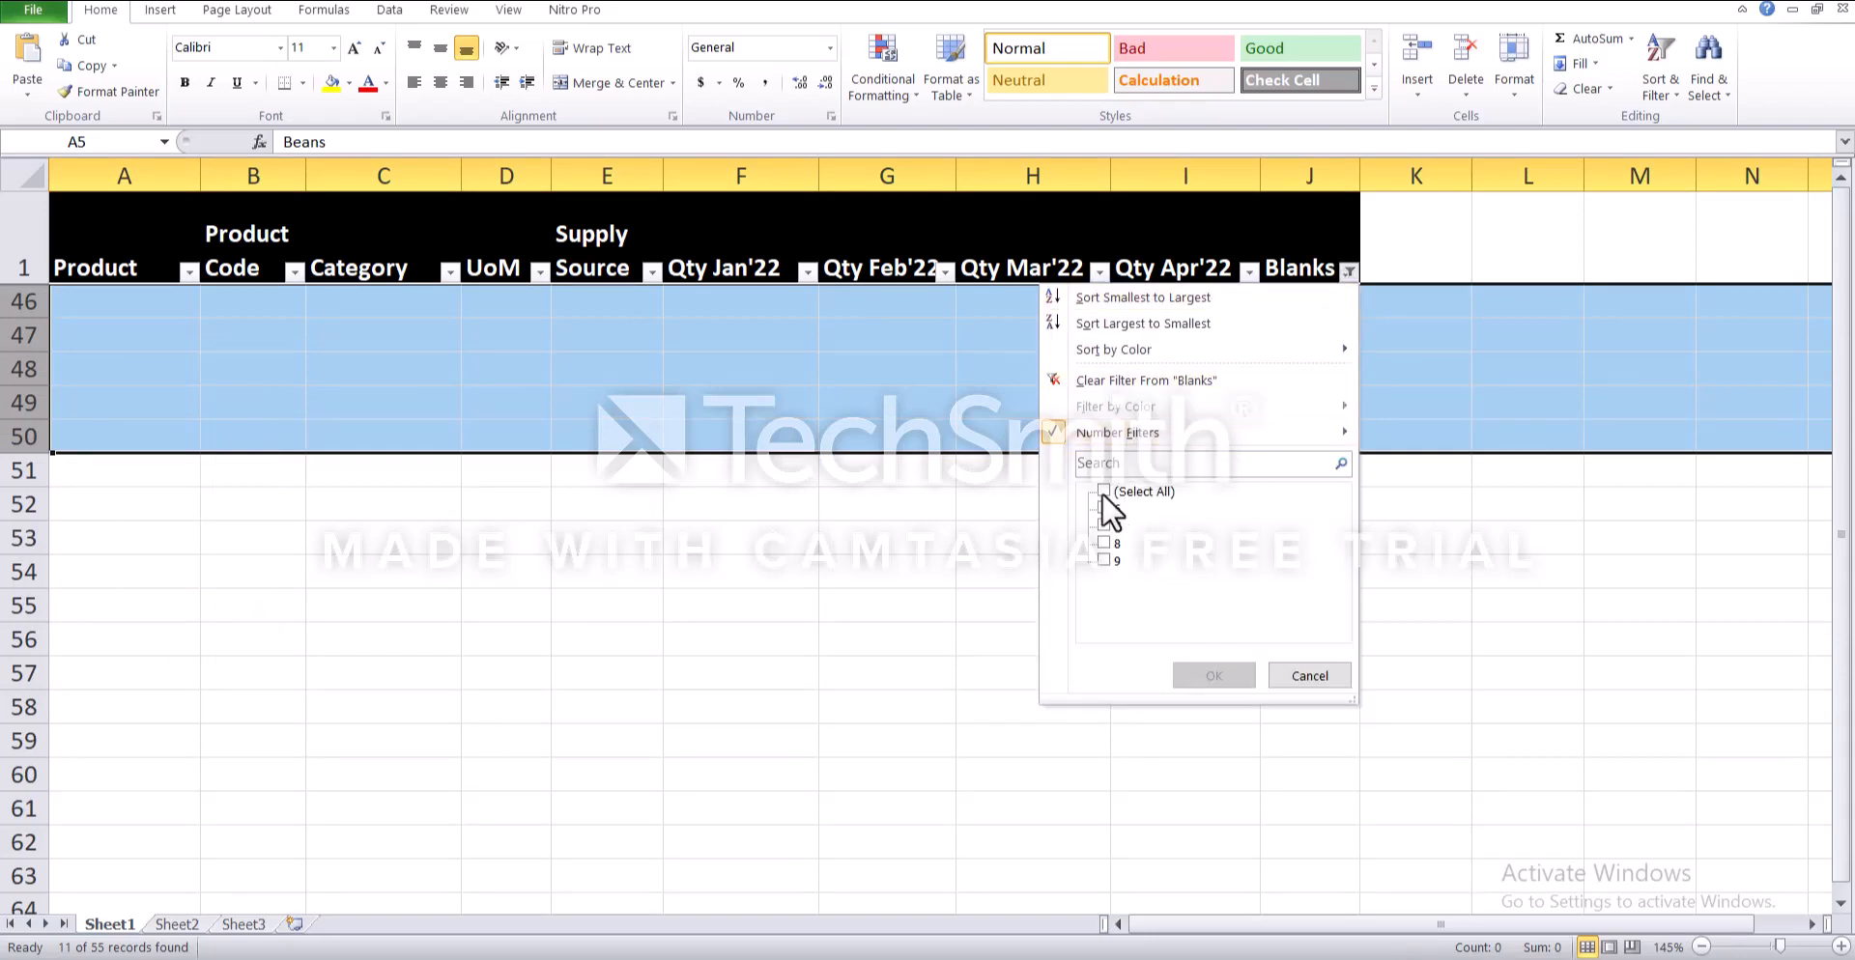
{"action": "left_click", "coordinate": [1217, 679]}
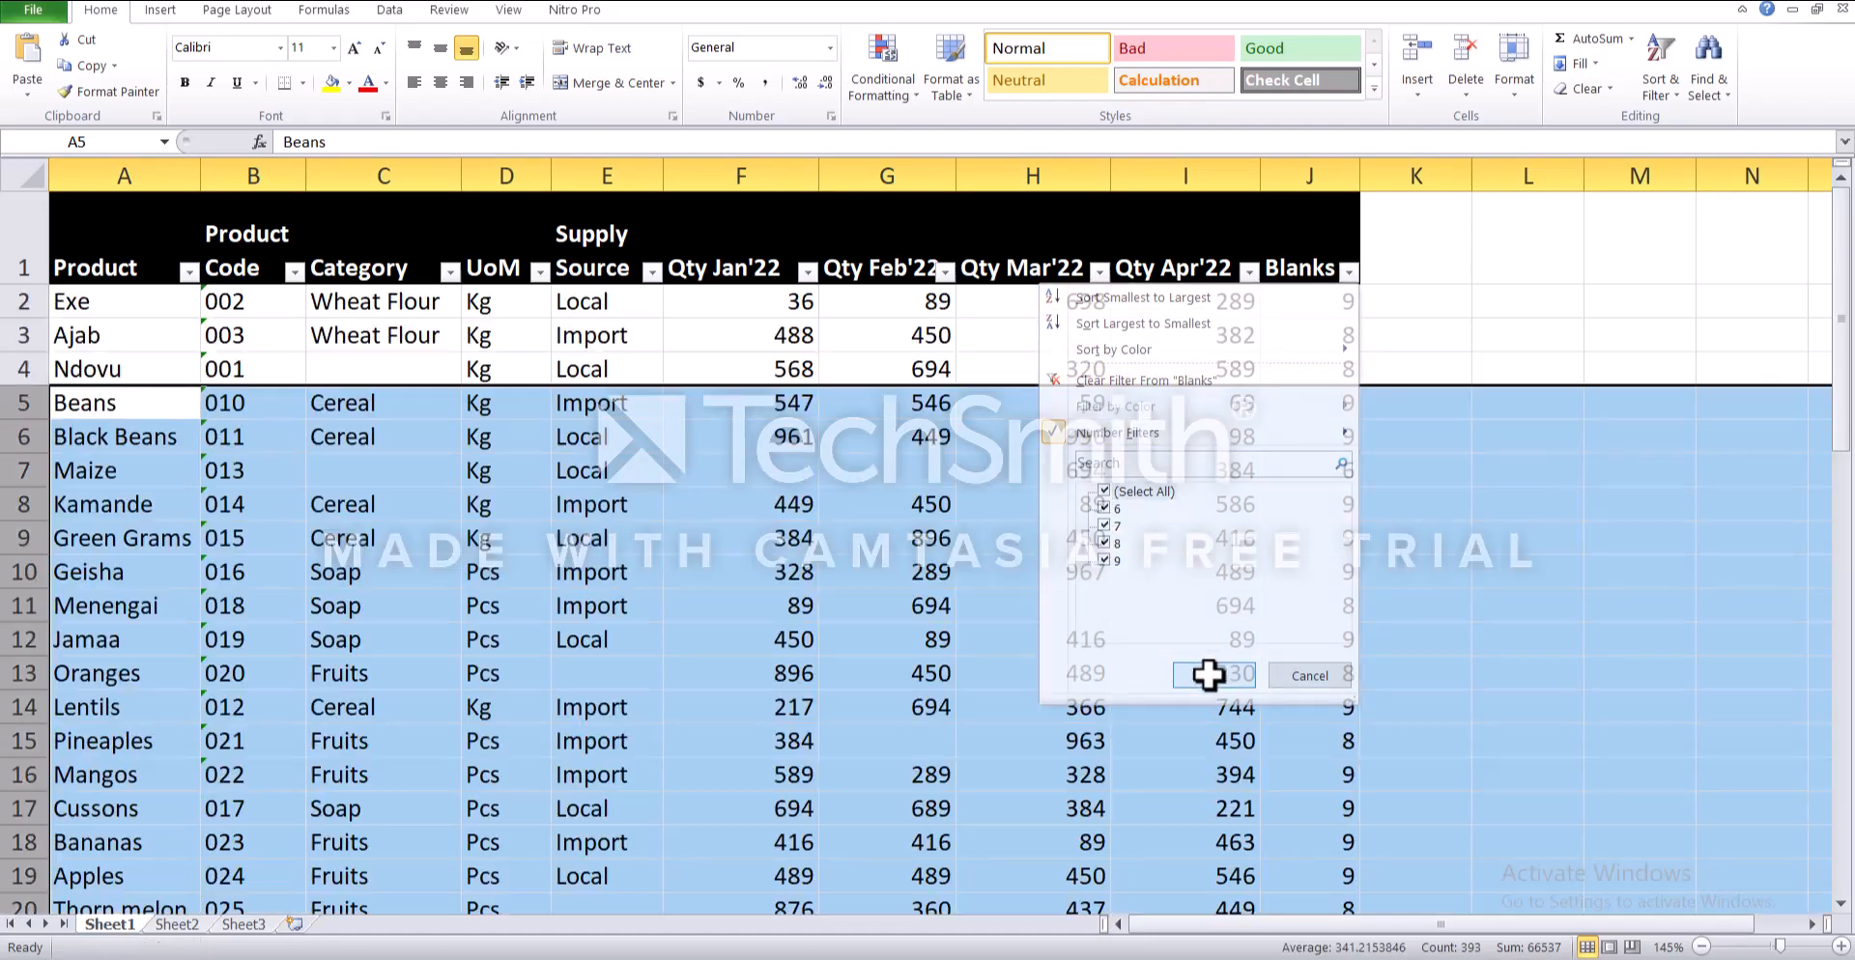
- Review the unfiltered product table down to its last row for any remaining completely blank rows
{"action": "scroll", "coordinate": [1290, 388], "scroll_direction": "down", "scroll_amount": 7}
{"action": "scroll", "coordinate": [1291, 381], "scroll_direction": "up", "scroll_amount": 7}
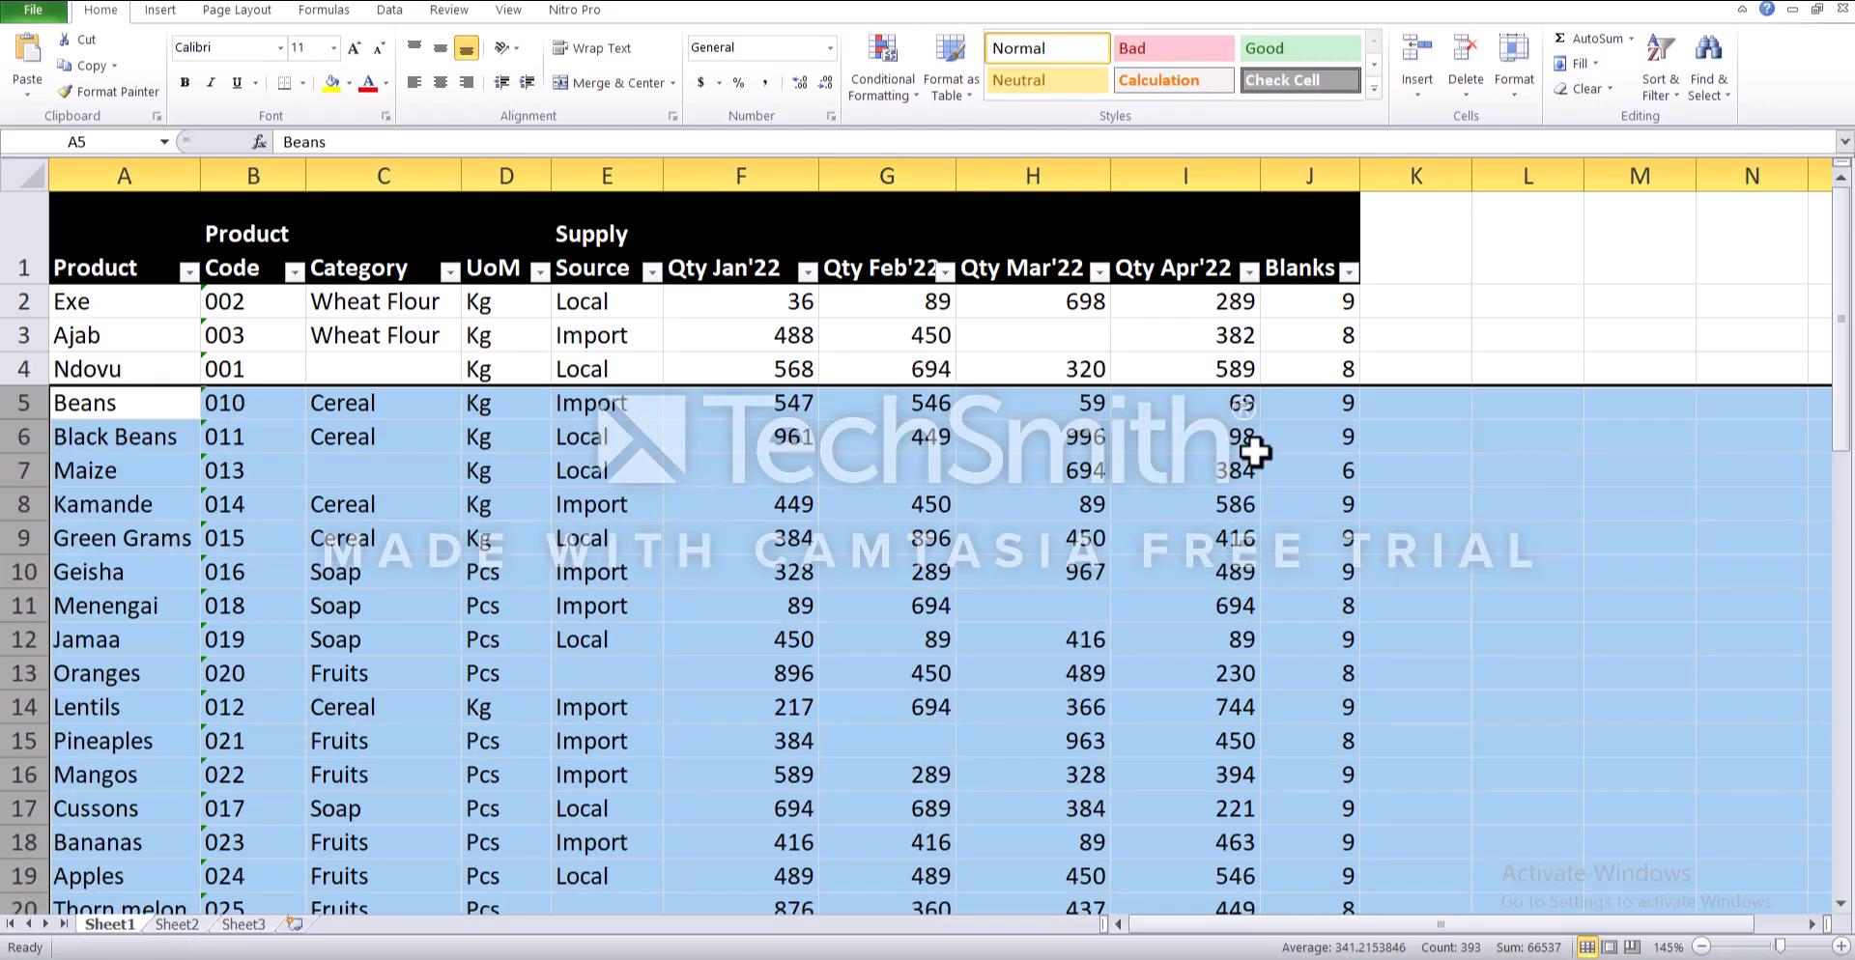
{"action": "left_click", "coordinate": [1315, 314]}
{"action": "scroll", "coordinate": [1300, 402], "scroll_direction": "down", "scroll_amount": 10}
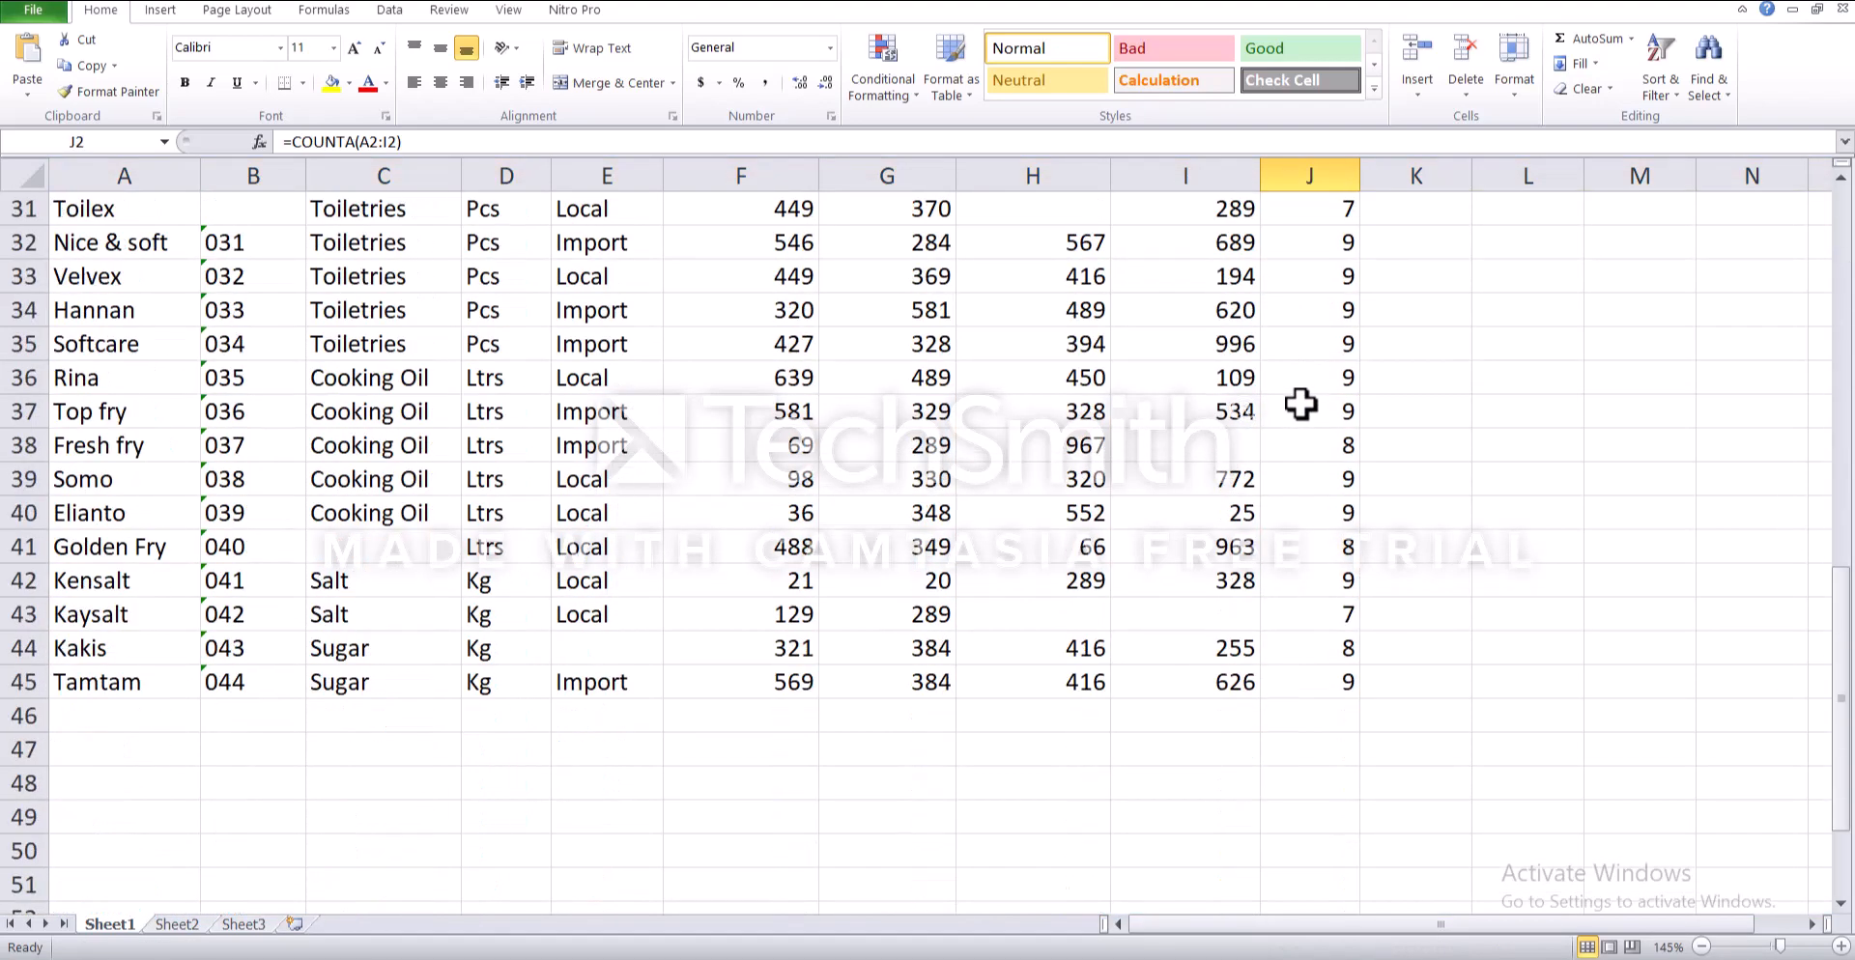
{"action": "scroll", "coordinate": [1300, 404], "scroll_direction": "up", "scroll_amount": 5}
{"action": "scroll", "coordinate": [1301, 404], "scroll_direction": "up", "scroll_amount": 5}
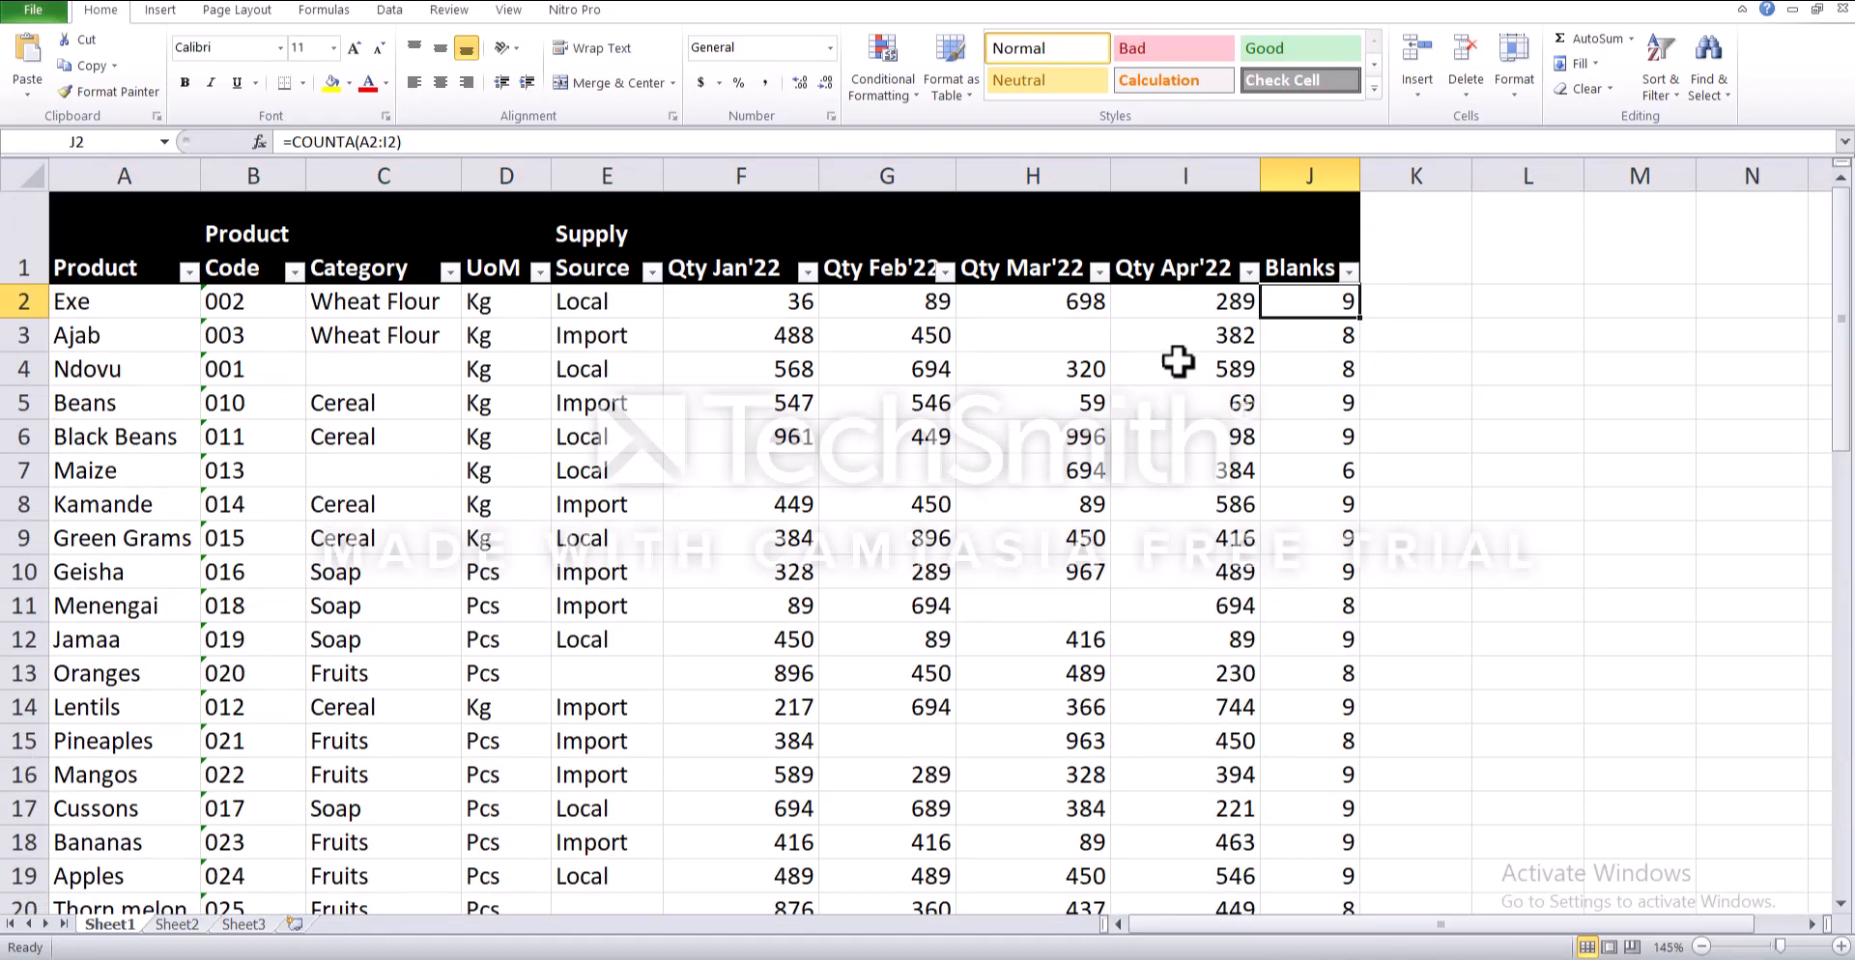
- Examine the partially blank rows, such as the Ajab row and the Maize row
{"action": "left_click", "coordinate": [1035, 338]}
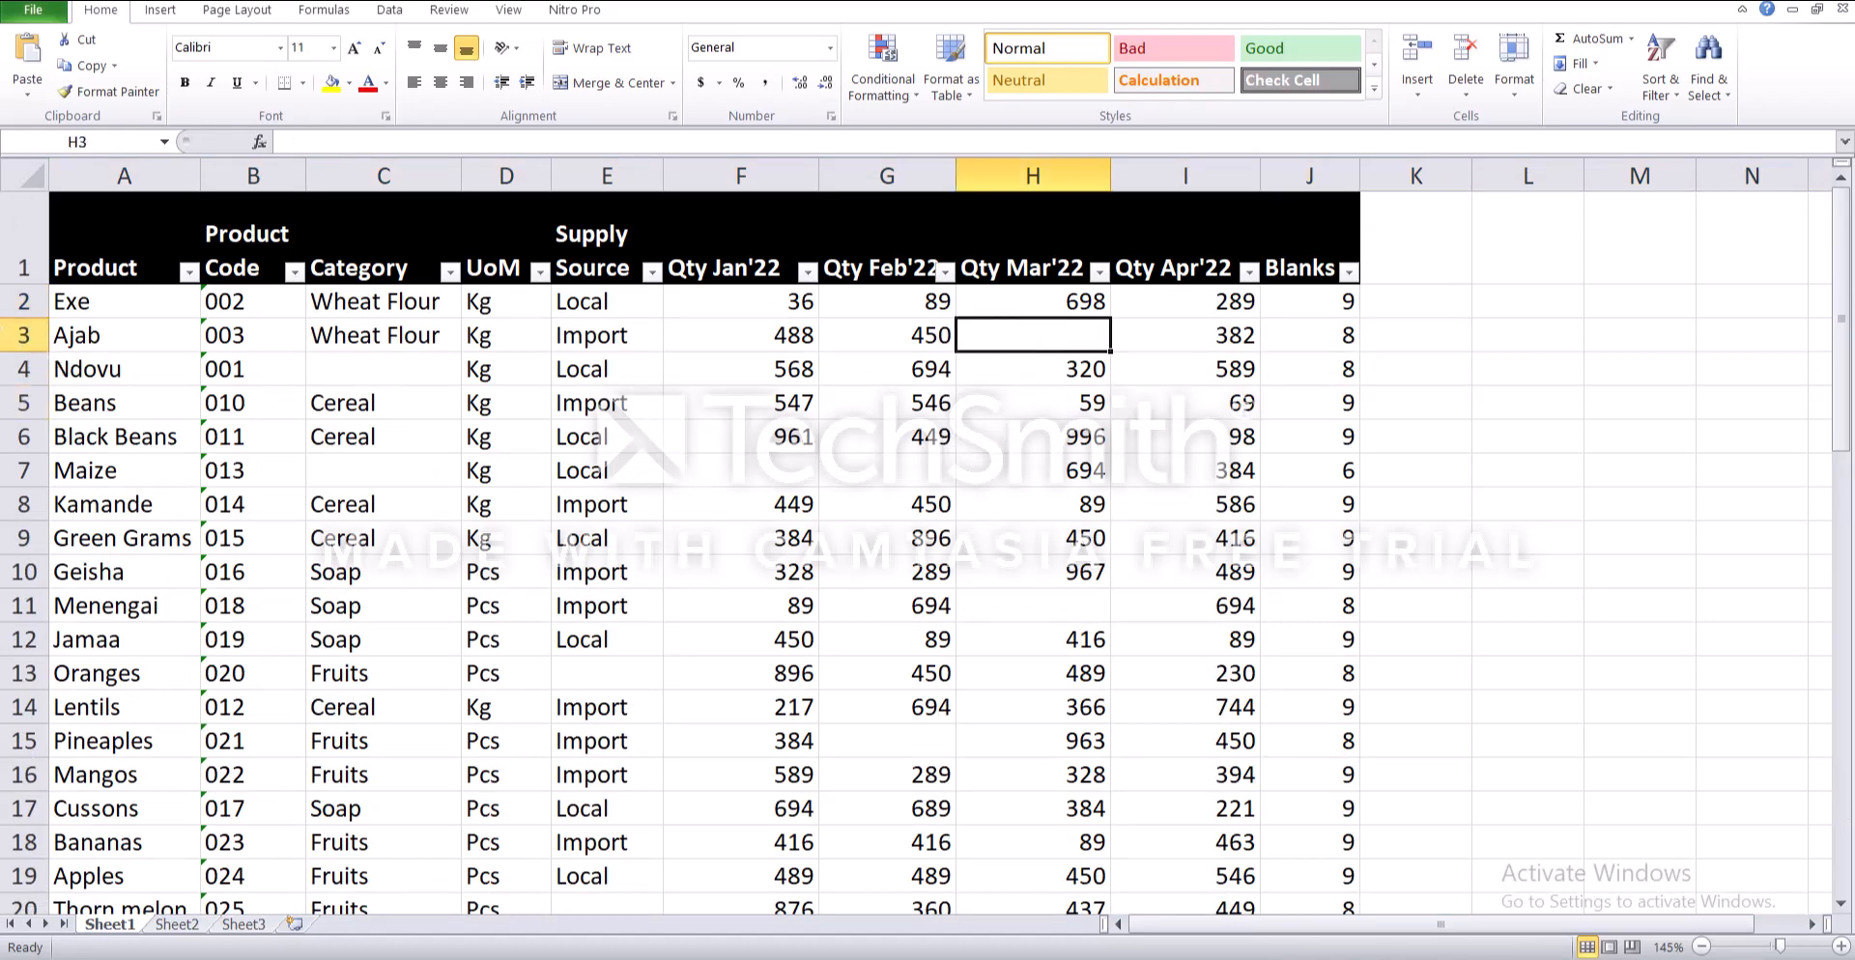
{"action": "left_click", "coordinate": [10, 336]}
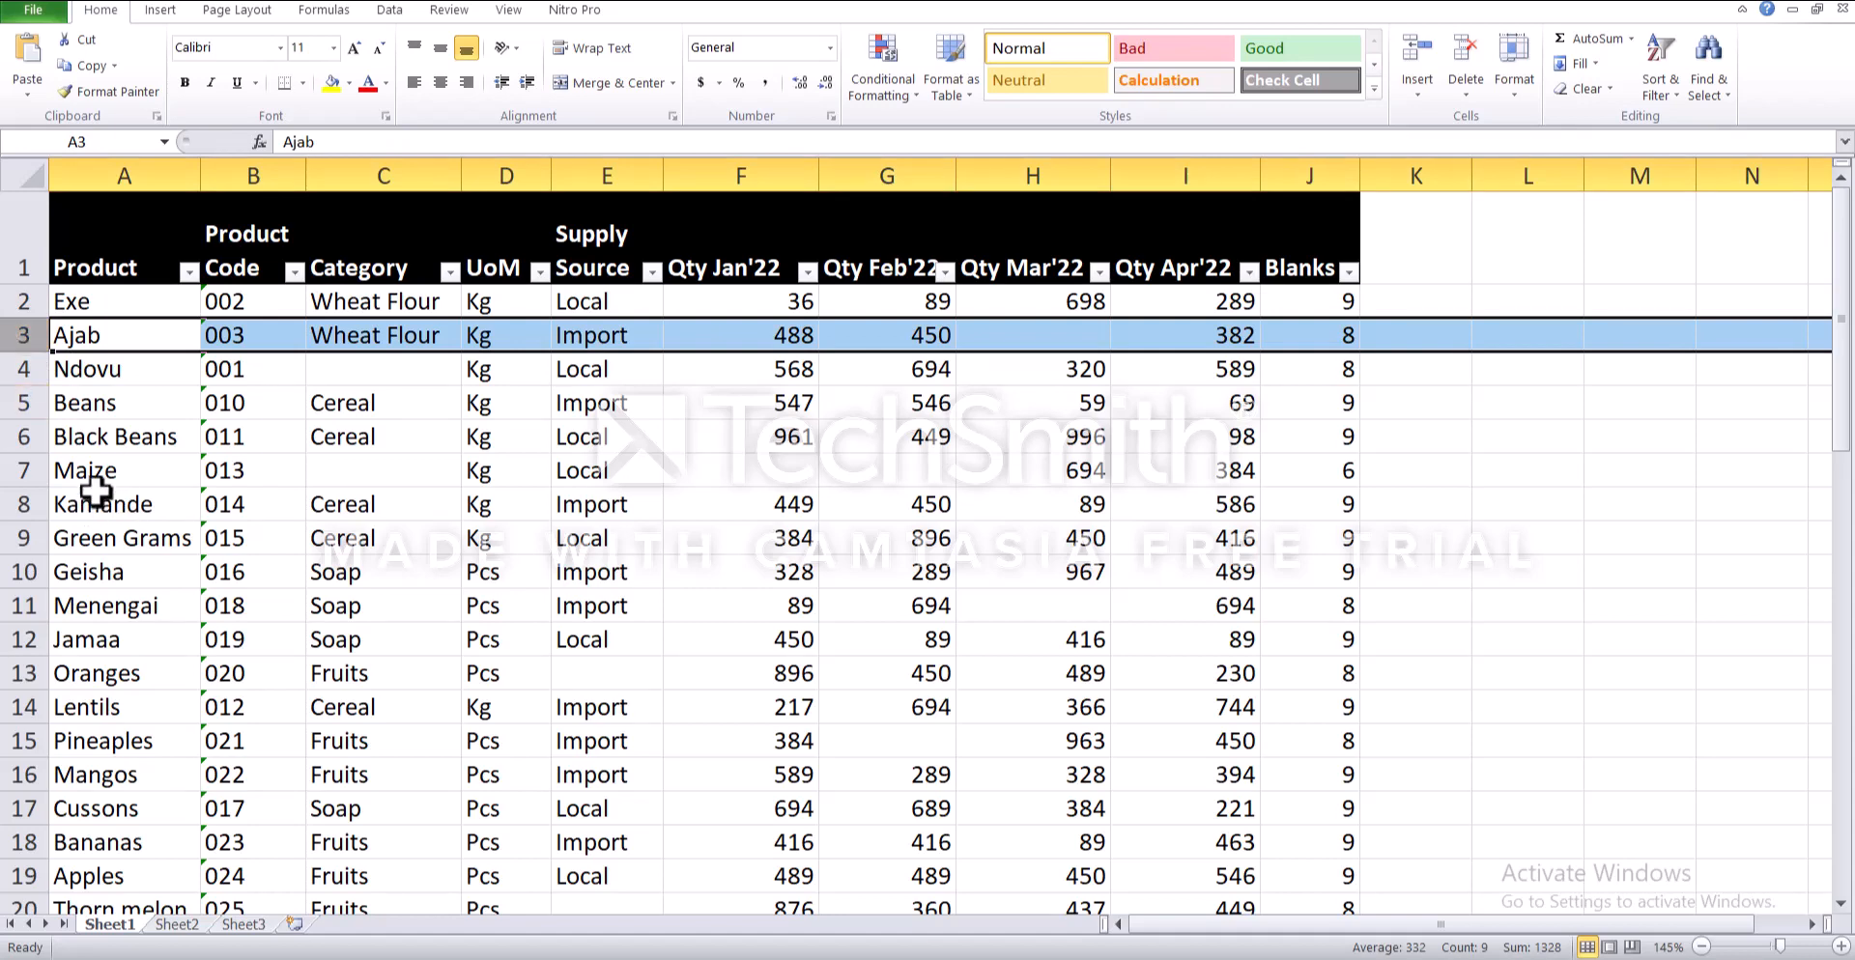
{"action": "left_click", "coordinate": [21, 471]}
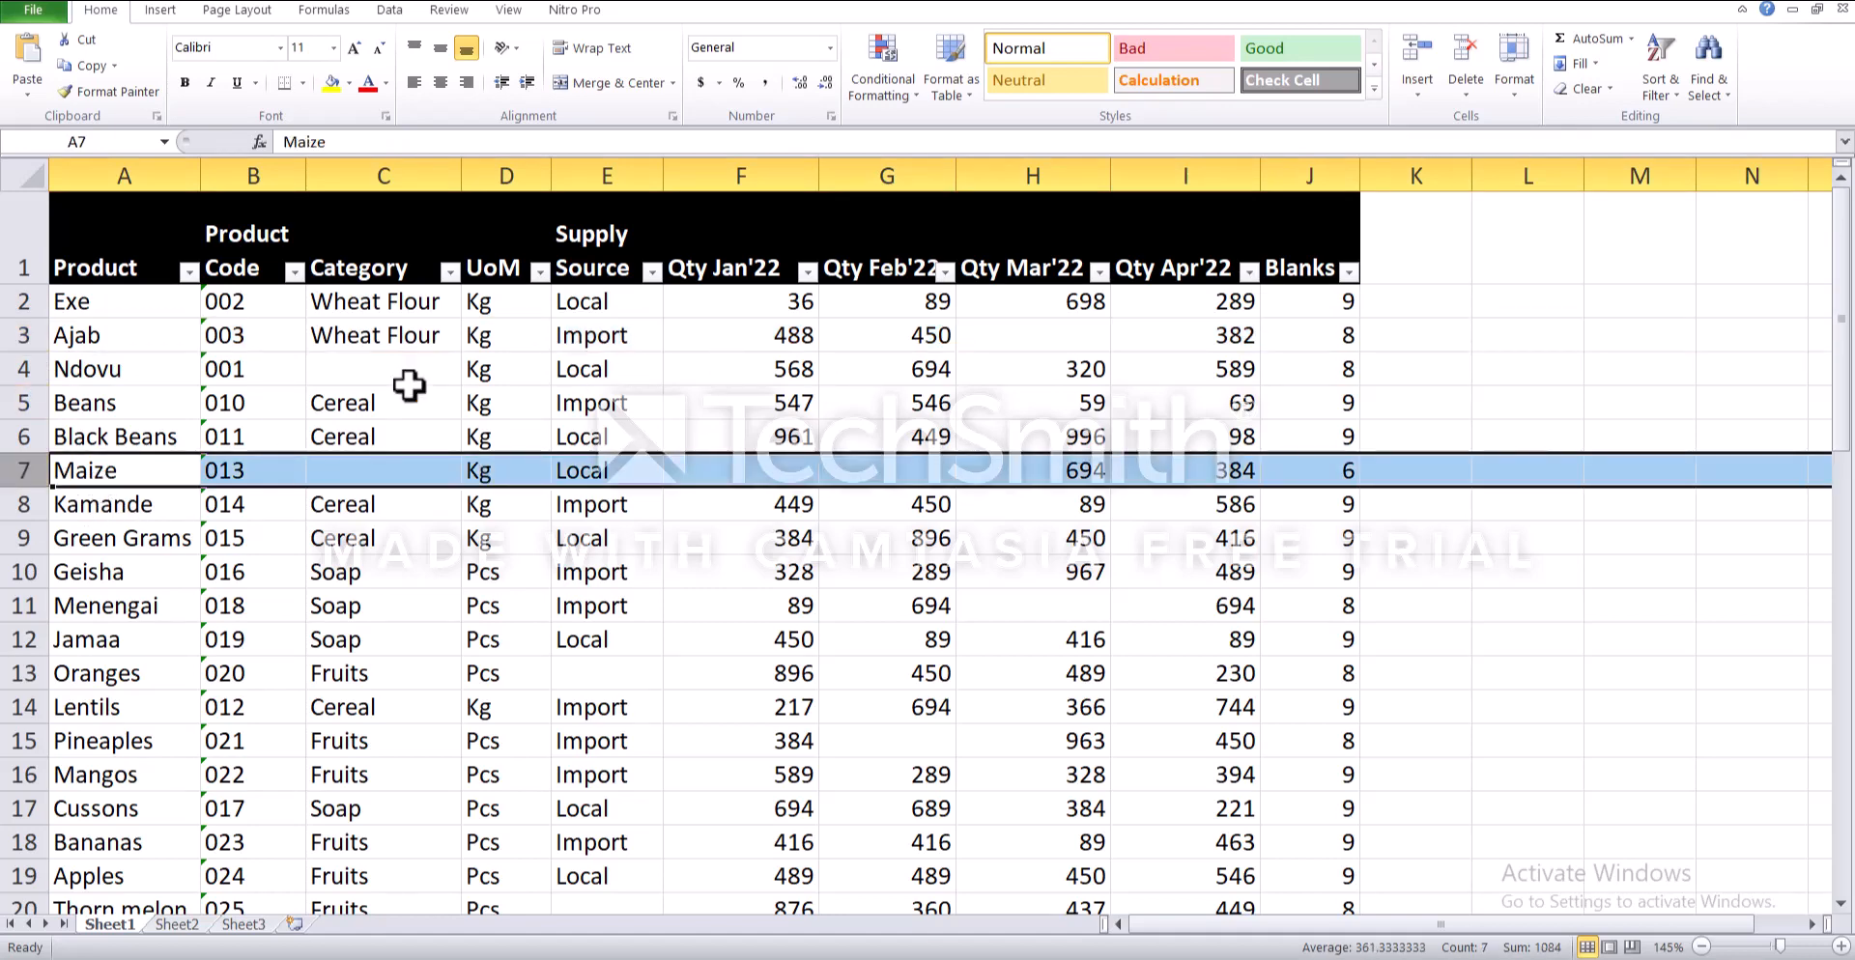
- Select all blank cells within the whole product table, columns A through J including the headers, using Go To Special with Blanks
{"action": "left_click", "coordinate": [130, 250]}
{"action": "left_click_drag", "start_coordinate": [180, 249], "coordinate": [1312, 859]}
{"action": "scroll", "coordinate": [1255, 821], "scroll_direction": "up", "scroll_amount": 9}
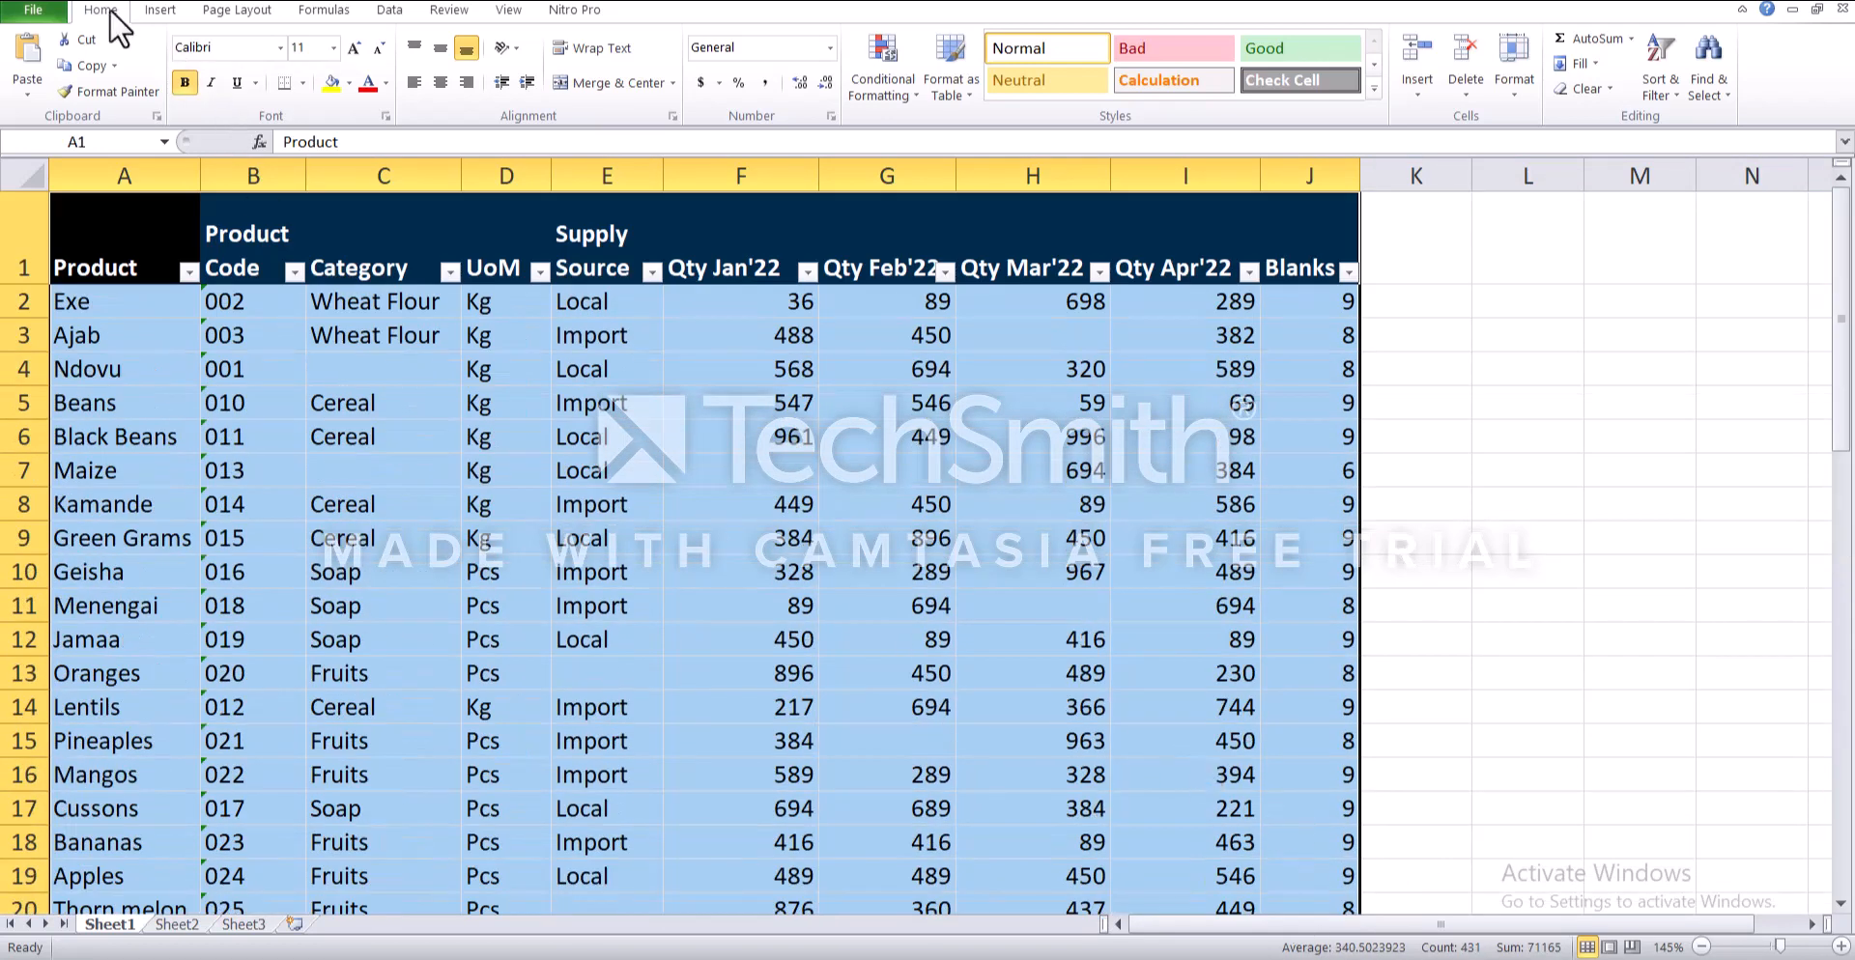
{"action": "left_click", "coordinate": [1717, 72]}
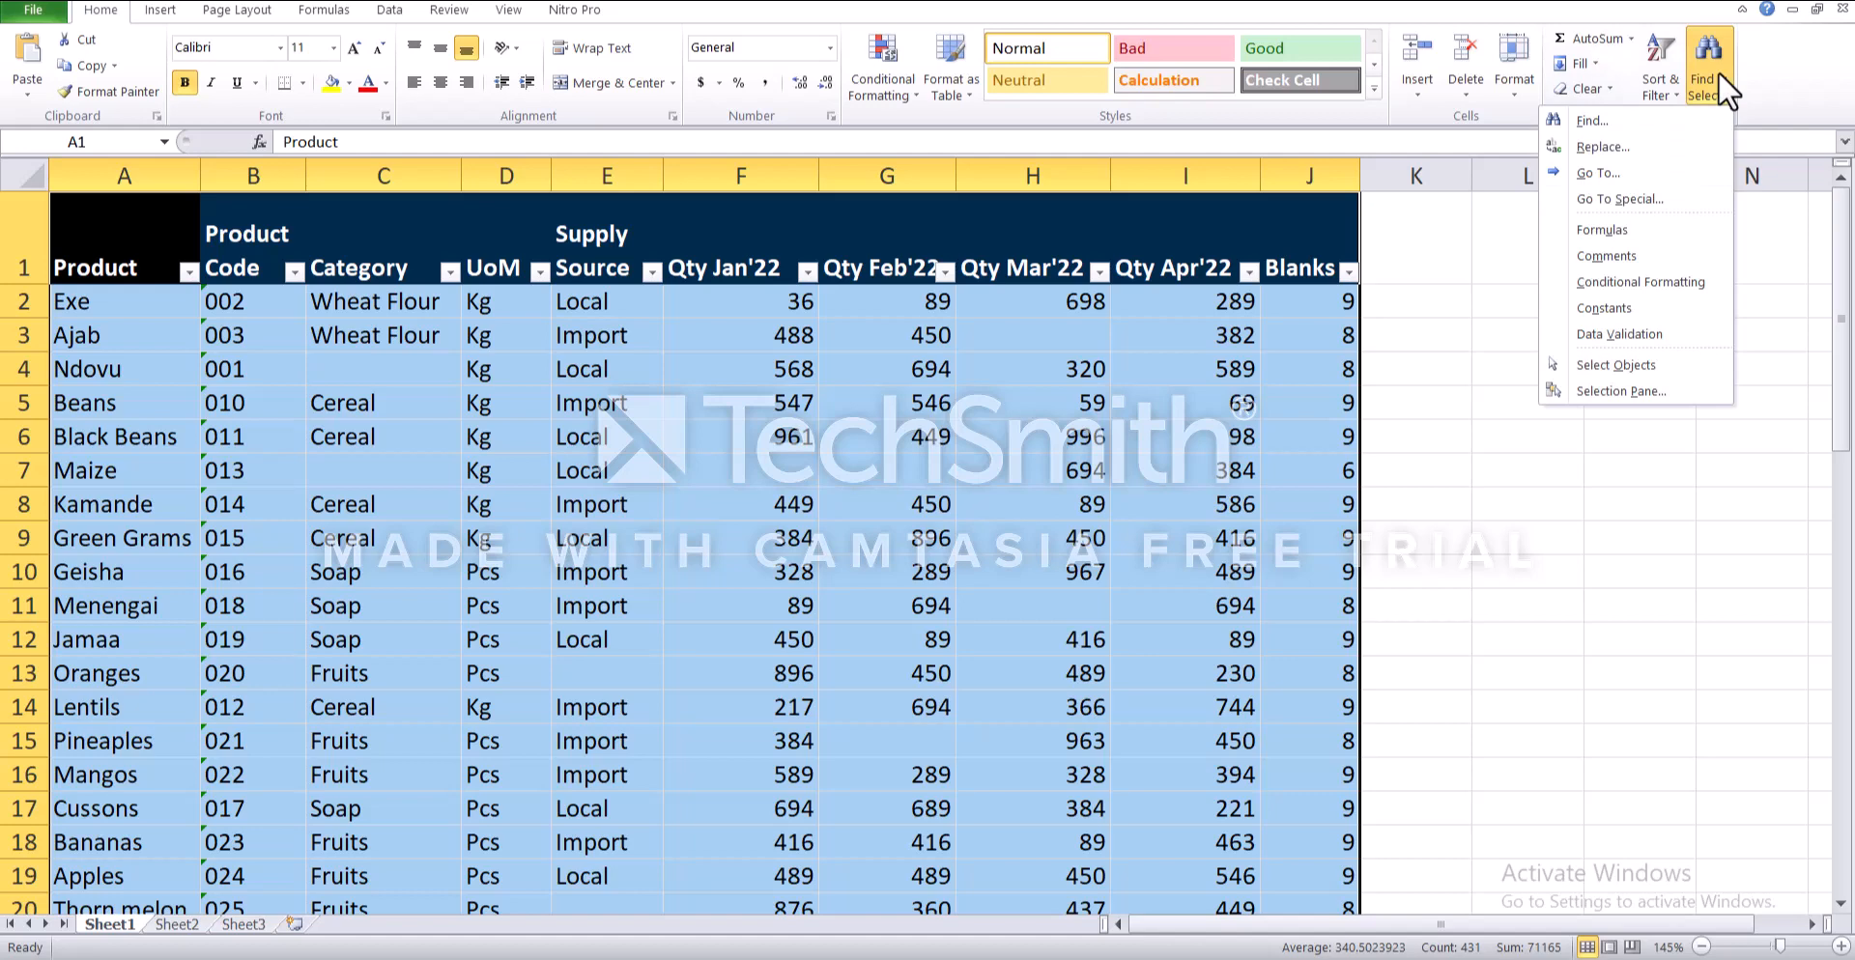
{"action": "left_click", "coordinate": [1663, 199]}
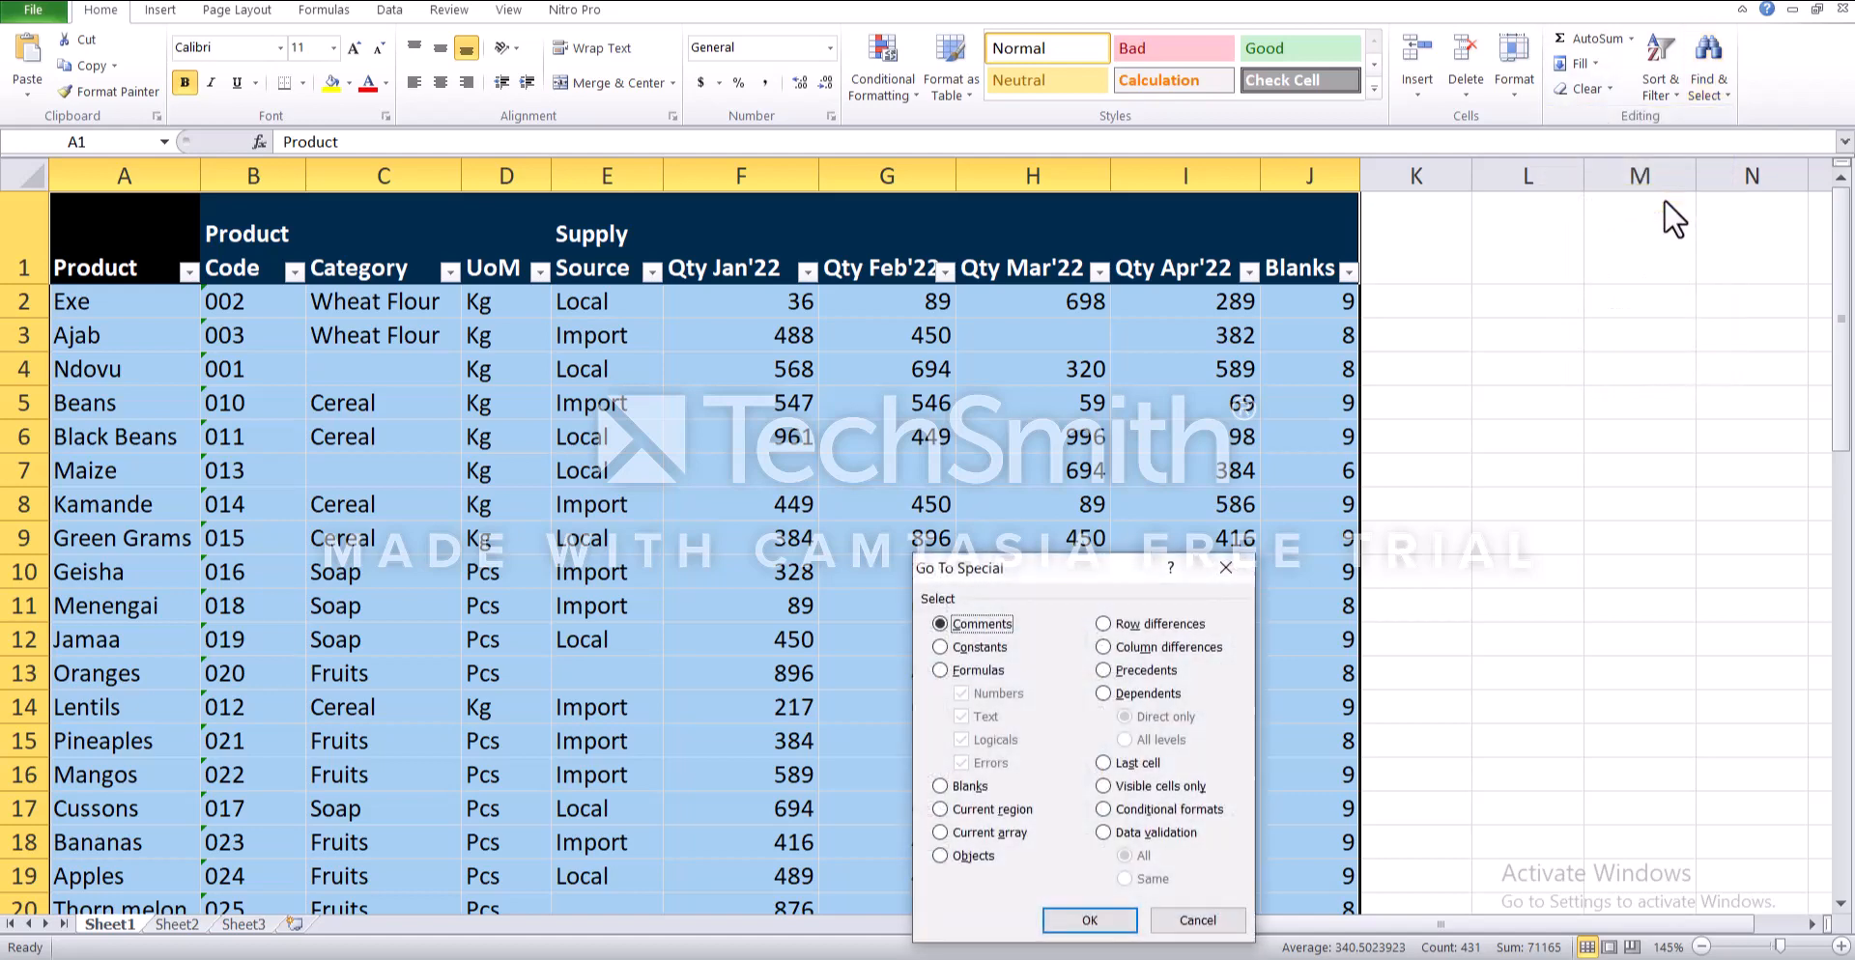
{"action": "left_click", "coordinate": [939, 786]}
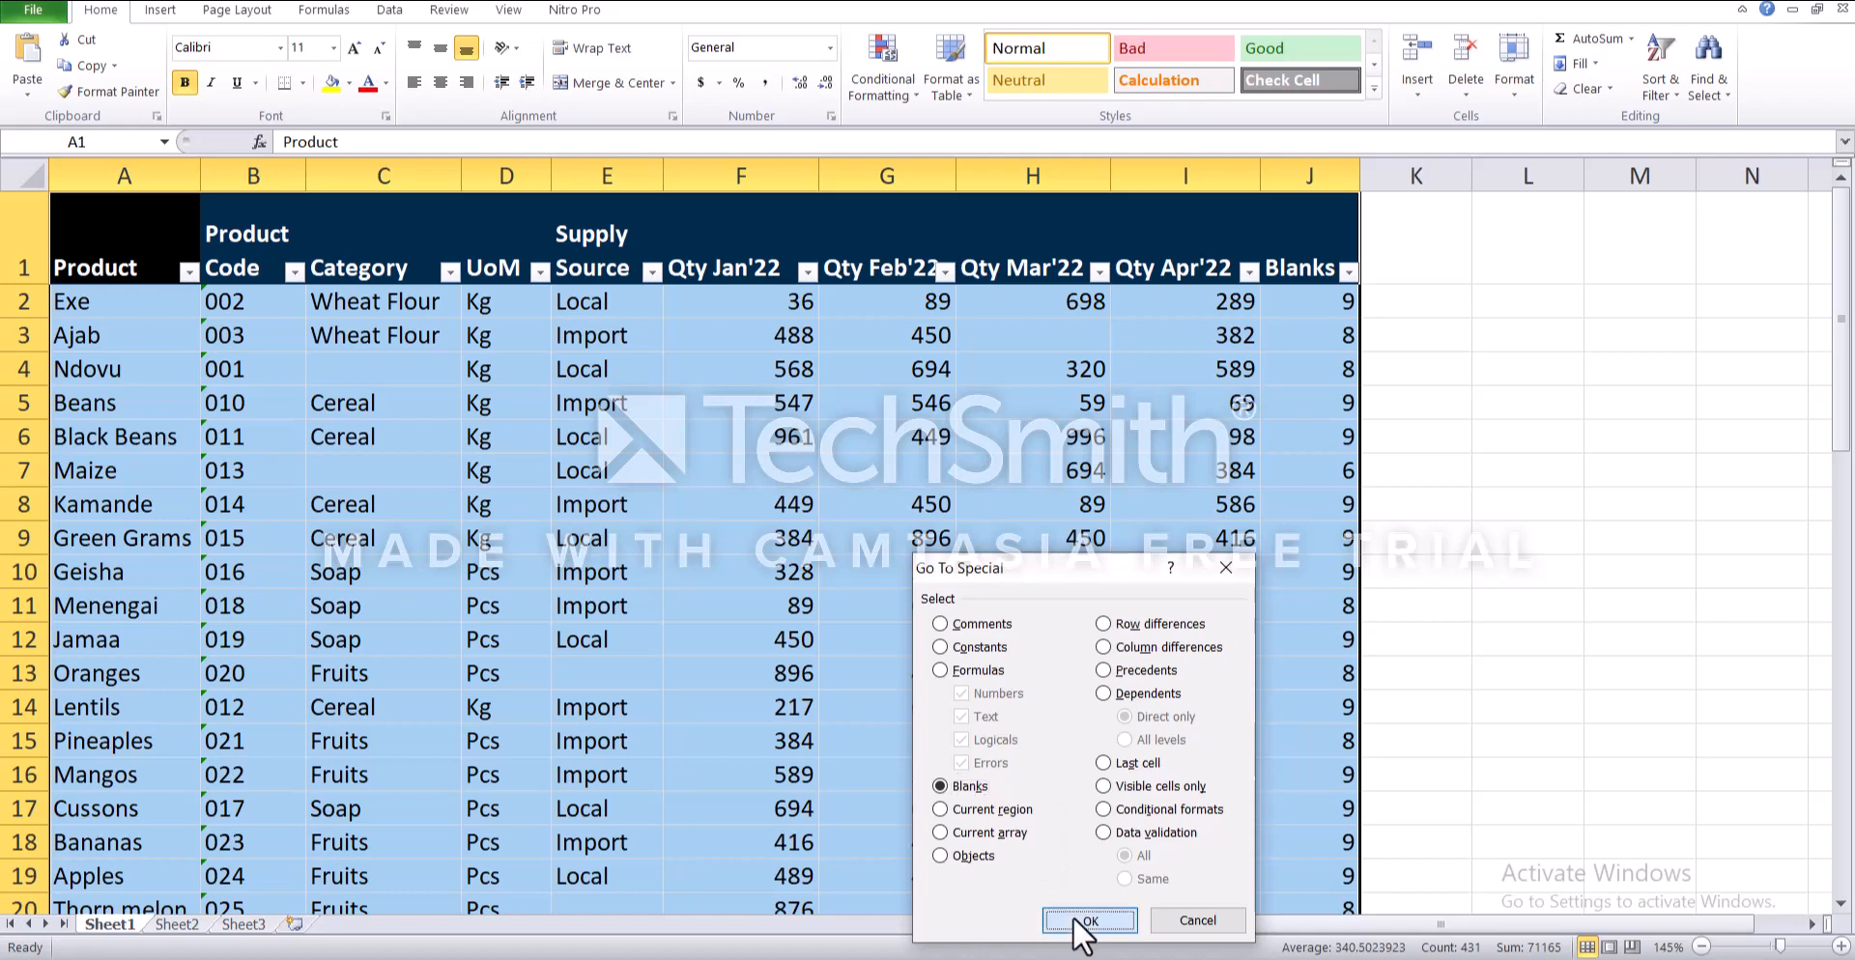
{"action": "left_click", "coordinate": [1072, 916]}
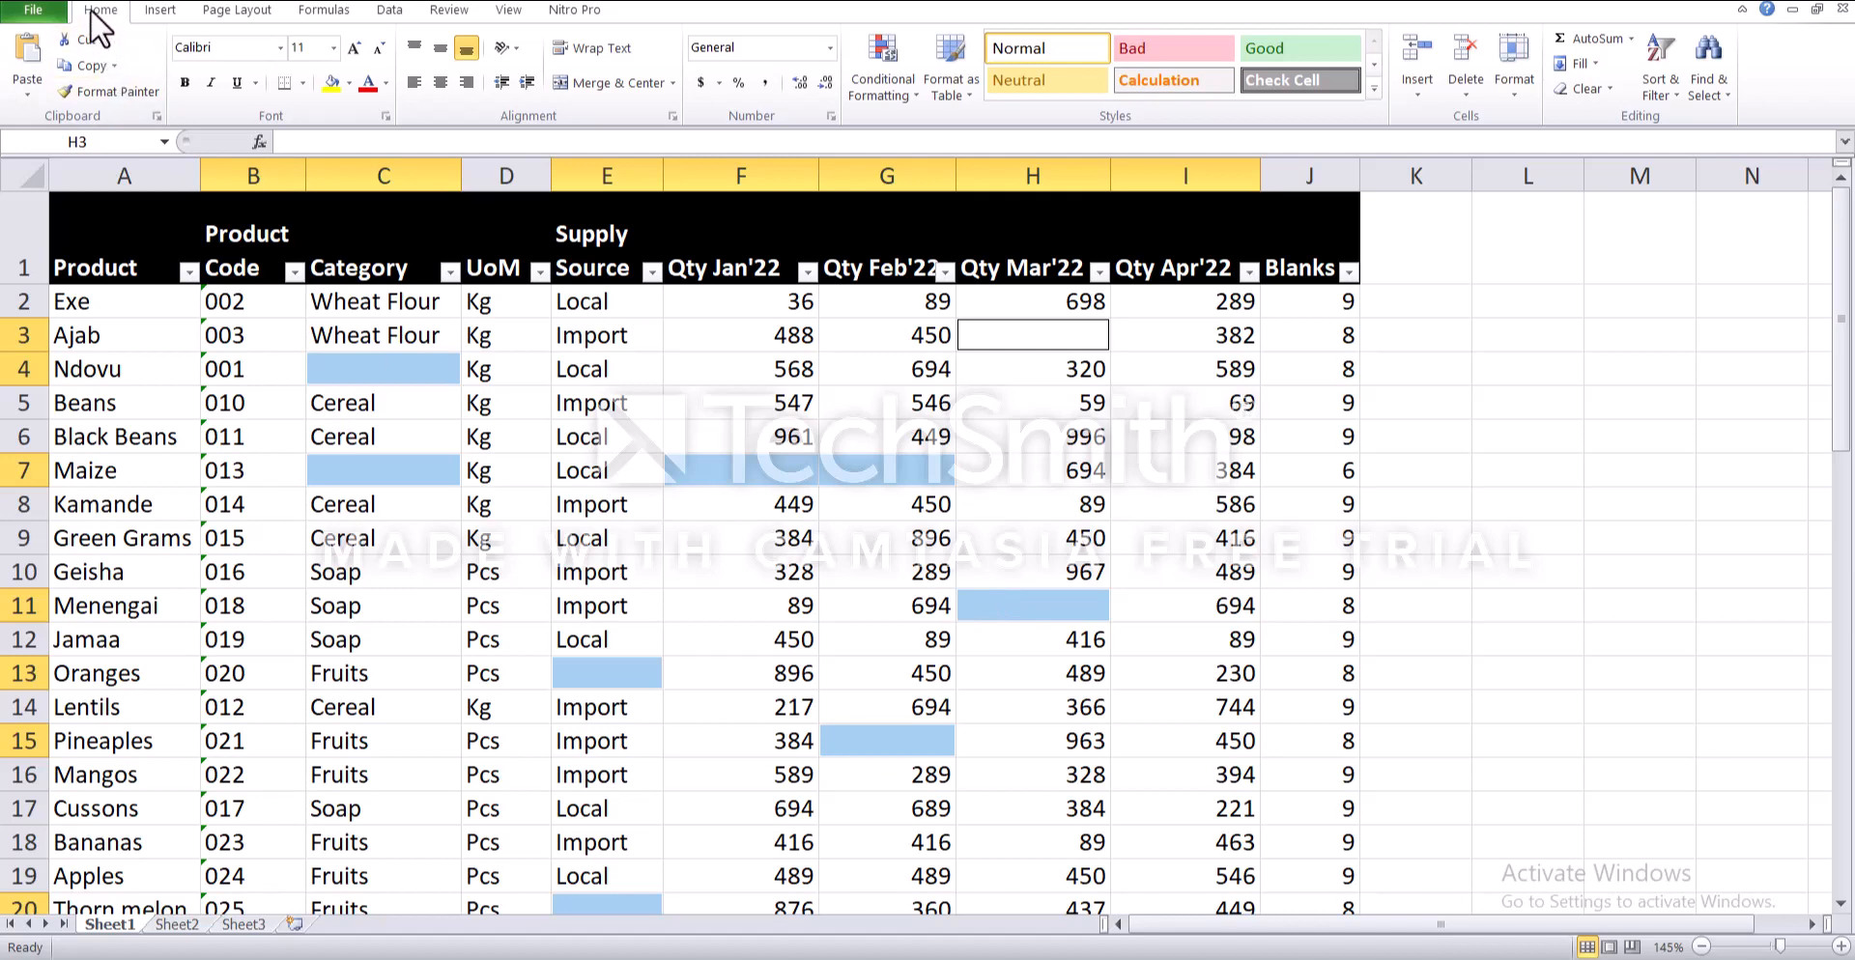
- Delete the entire sheet rows that contain the selected blank cells and clear the selection
{"action": "left_click", "coordinate": [1461, 93]}
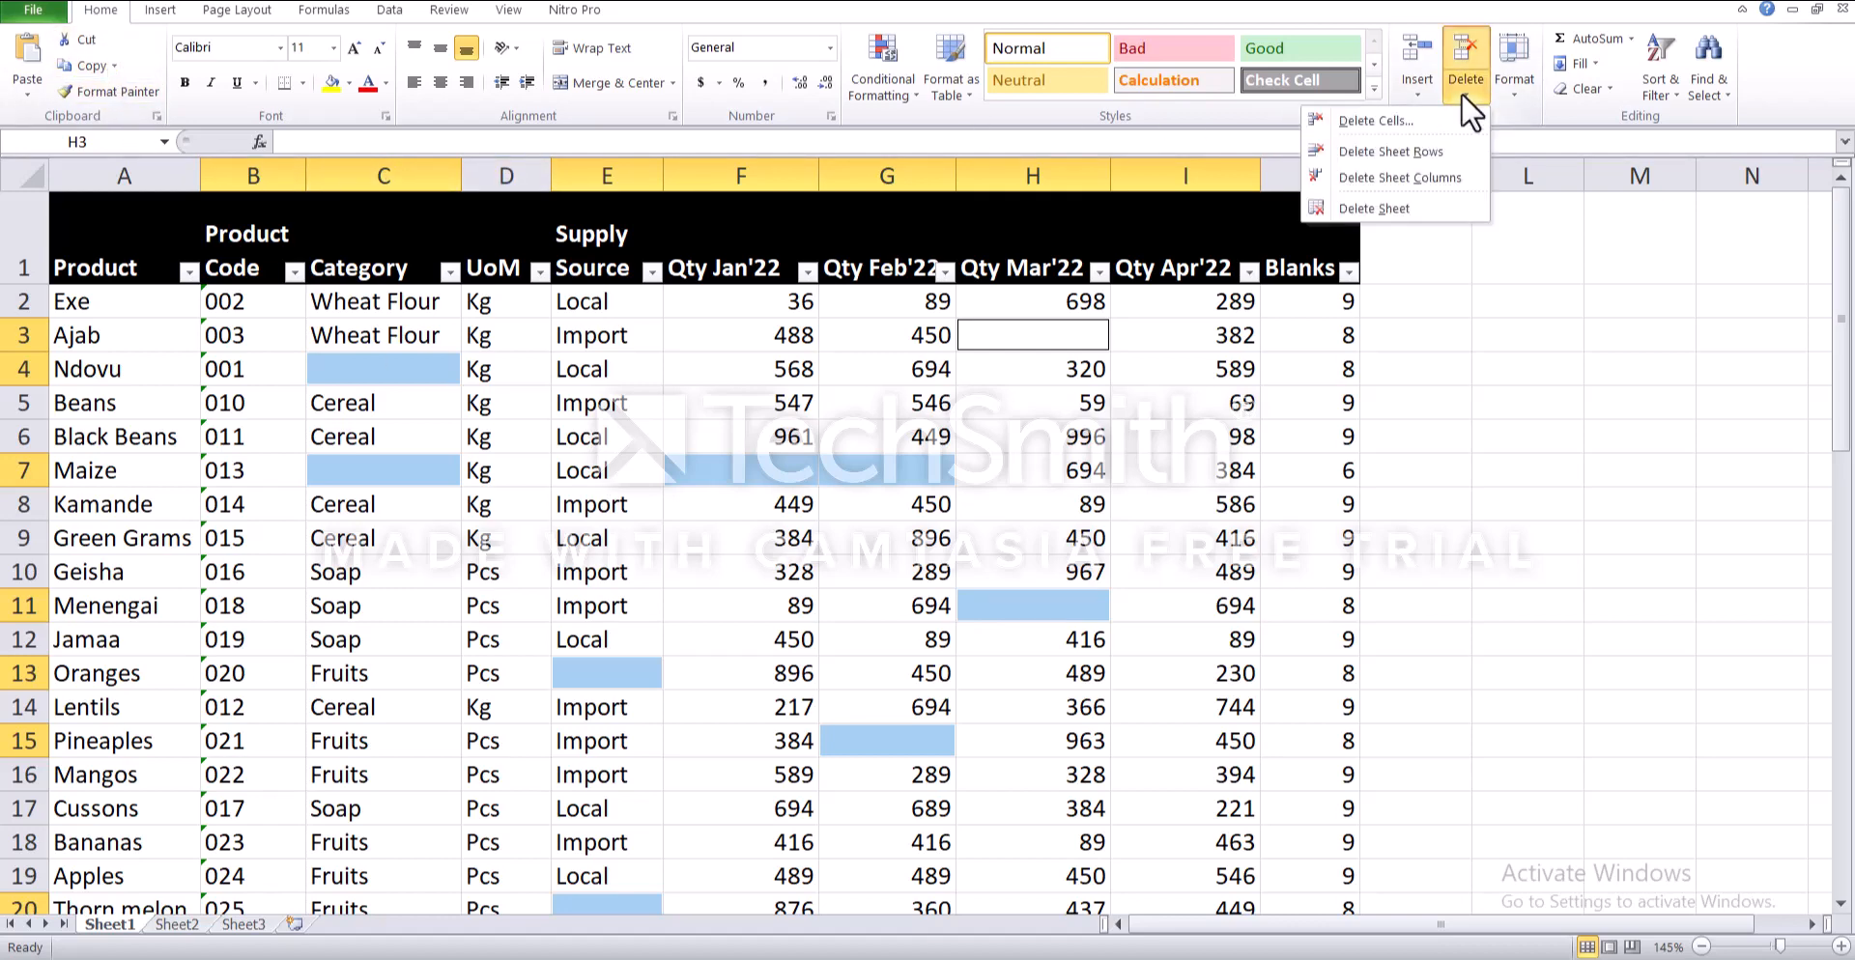
{"action": "left_click", "coordinate": [1434, 151]}
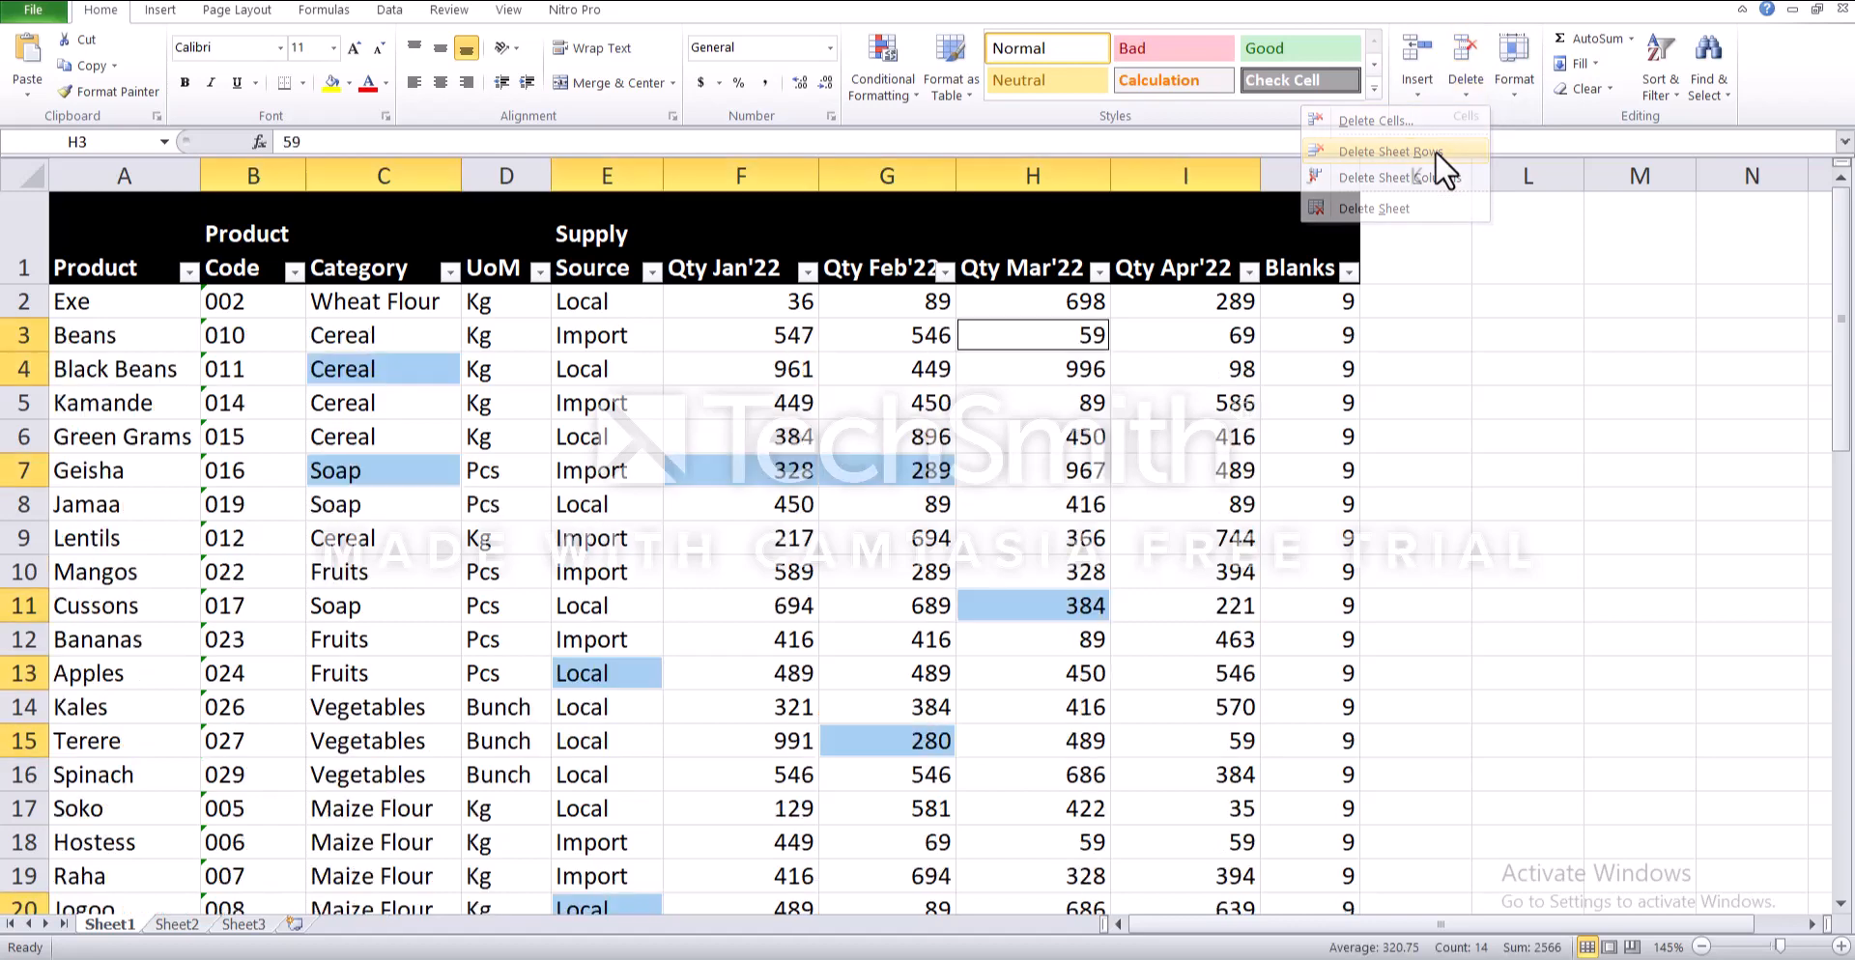
{"action": "left_click", "coordinate": [1420, 307]}
- Check the counts down the Blanks column for any remaining partially blank rows
{"action": "left_click", "coordinate": [1330, 307]}
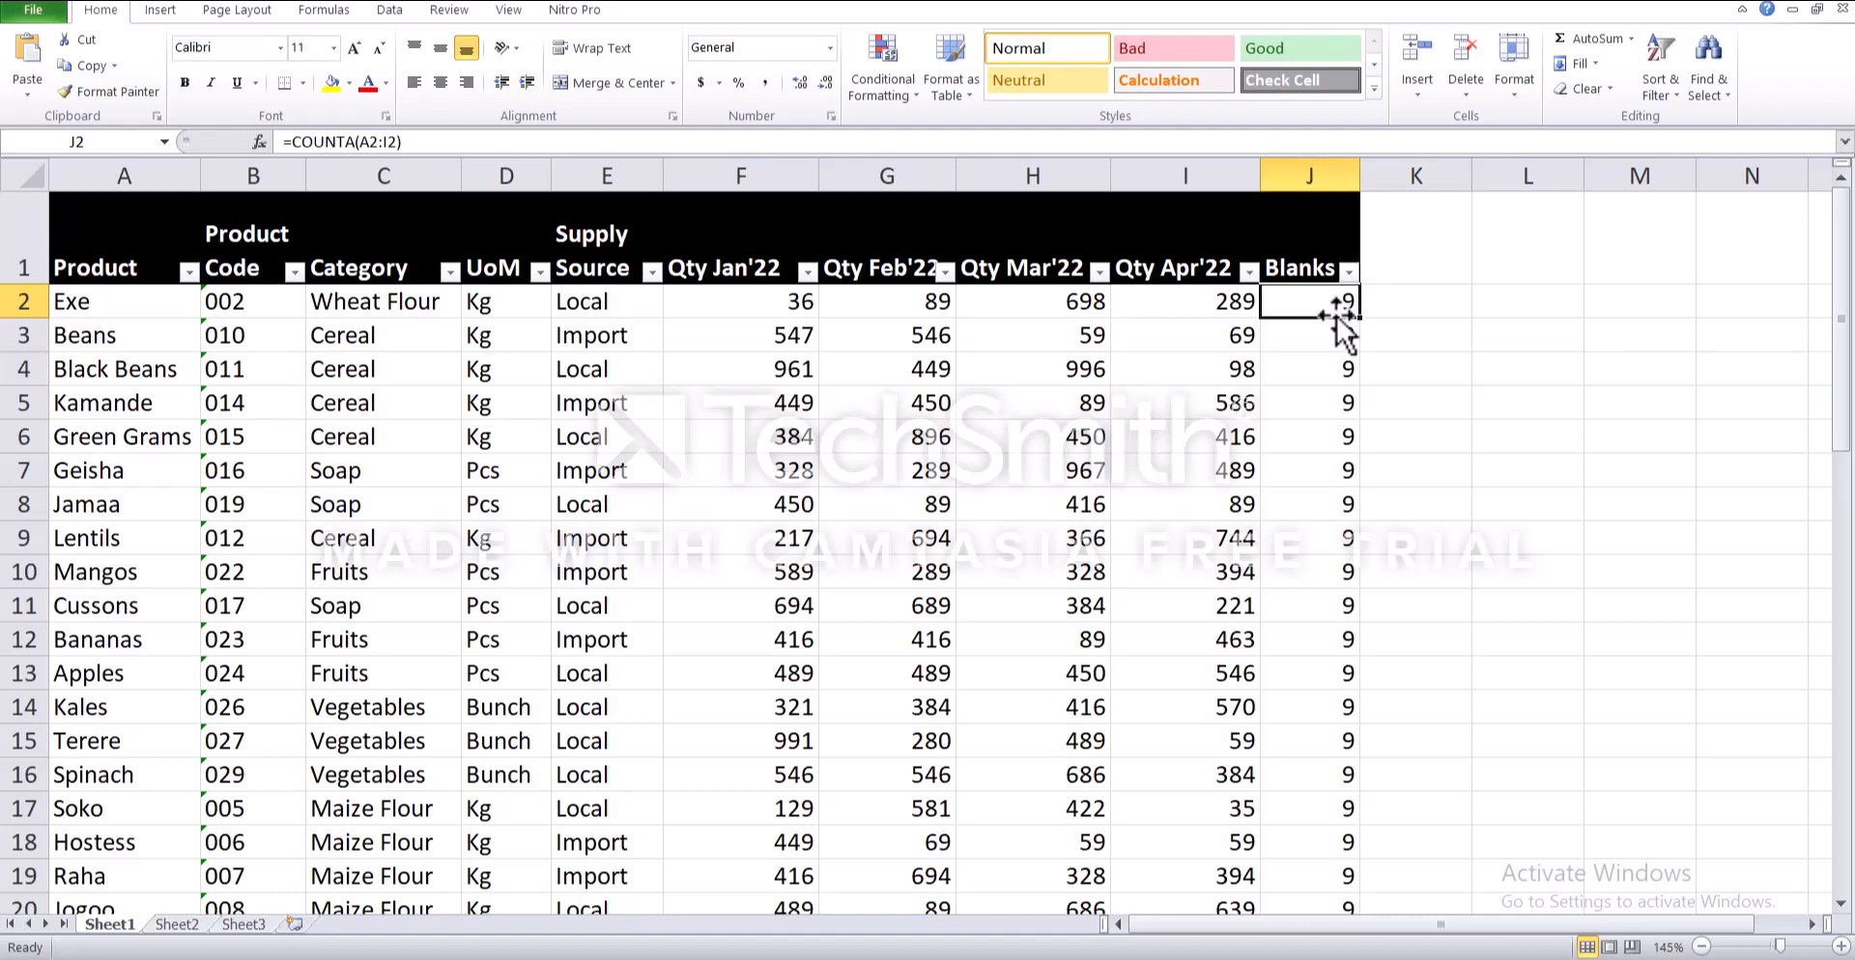
{"action": "left_click", "coordinate": [1320, 340]}
{"action": "left_click", "coordinate": [1319, 367]}
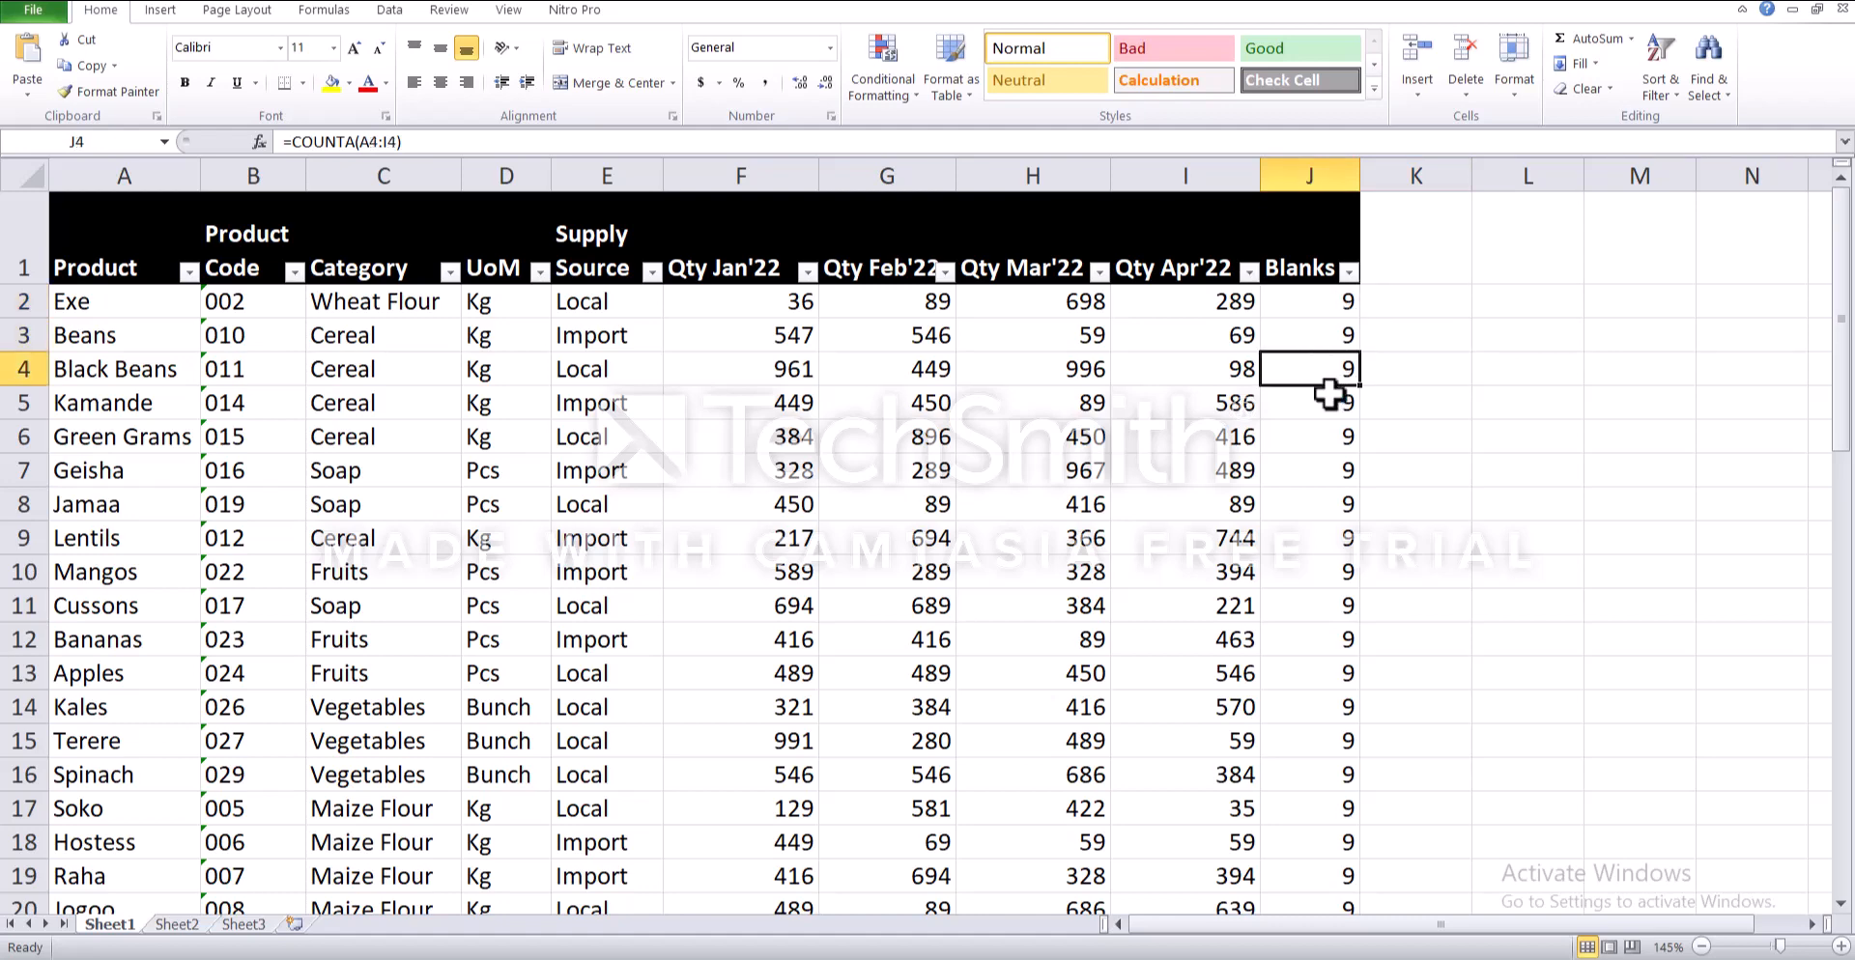
{"action": "left_click", "coordinate": [1329, 396]}
{"action": "scroll", "coordinate": [1329, 393], "scroll_direction": "down", "scroll_amount": 7}
{"action": "left_click_drag", "start_coordinate": [1333, 538], "coordinate": [1324, 158]}
{"action": "left_click", "coordinate": [1300, 309]}
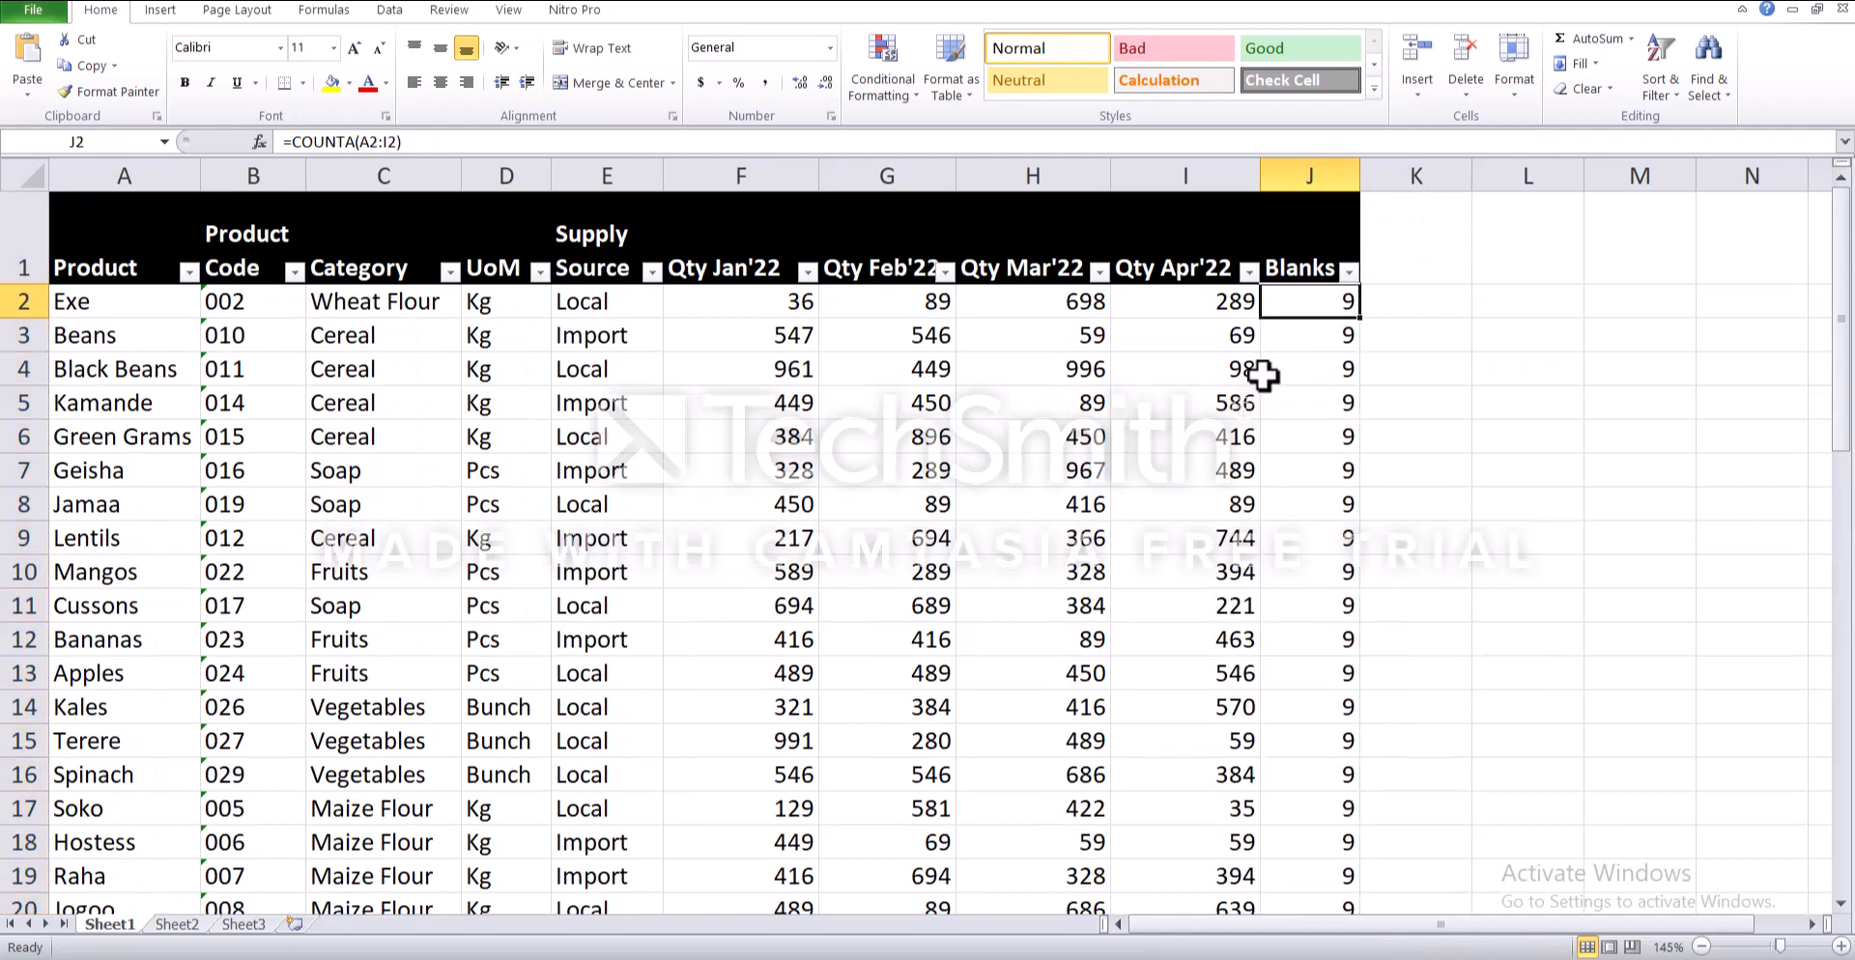